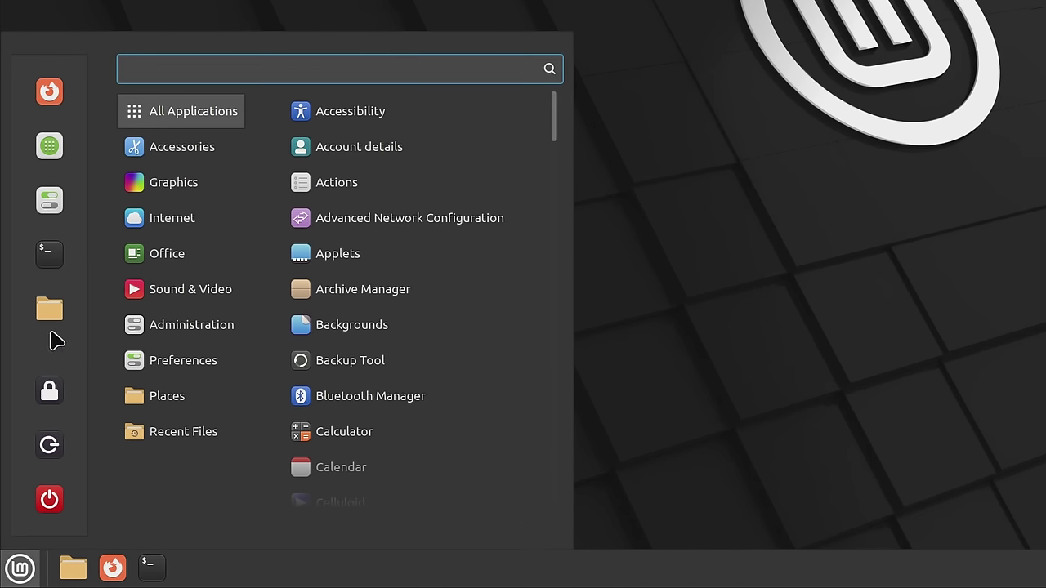
Step: Browse the application menu's categories, including Accessories, Graphics, Internet and Office, to examine the preinstalled programs
mouse_move(102, 348)
mouse_move(202, 154)
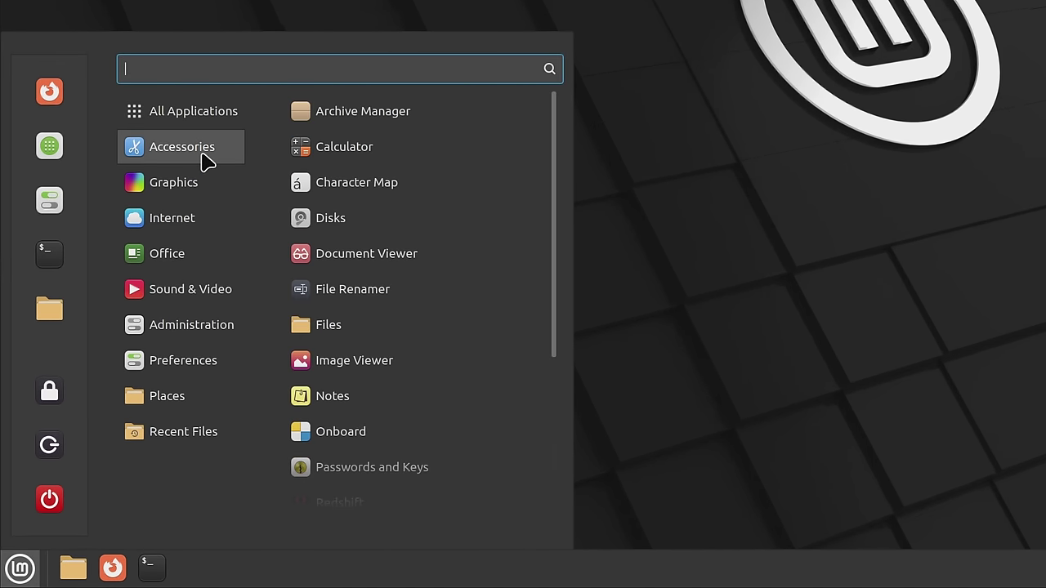
mouse_move(178, 216)
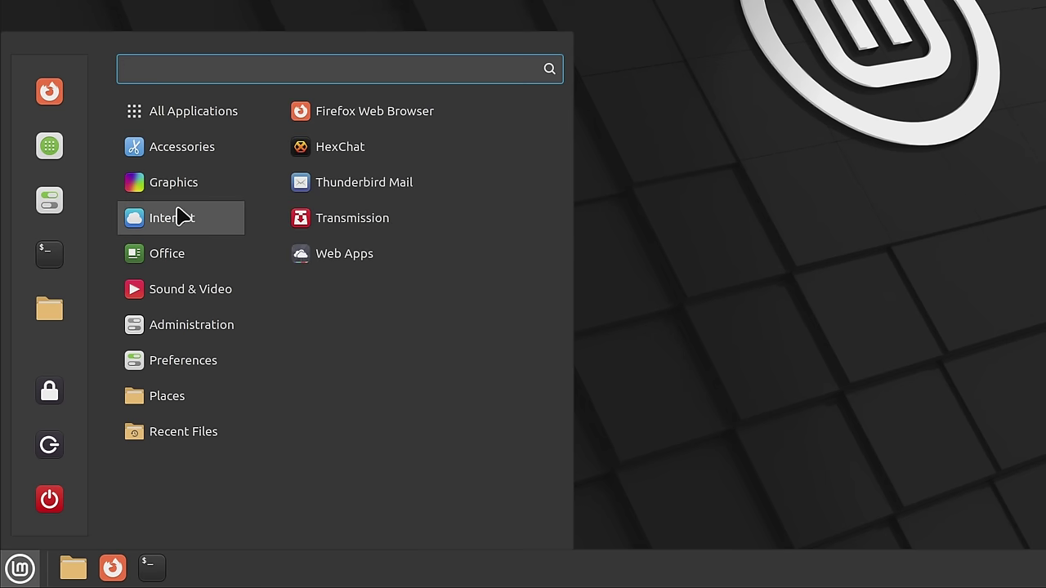
mouse_move(176, 264)
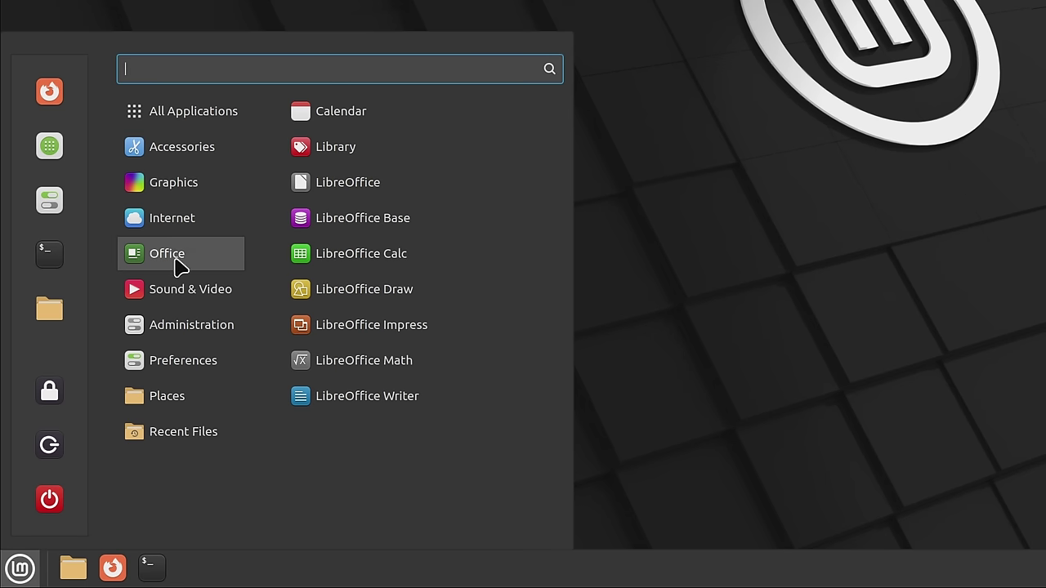
mouse_move(181, 297)
mouse_move(172, 320)
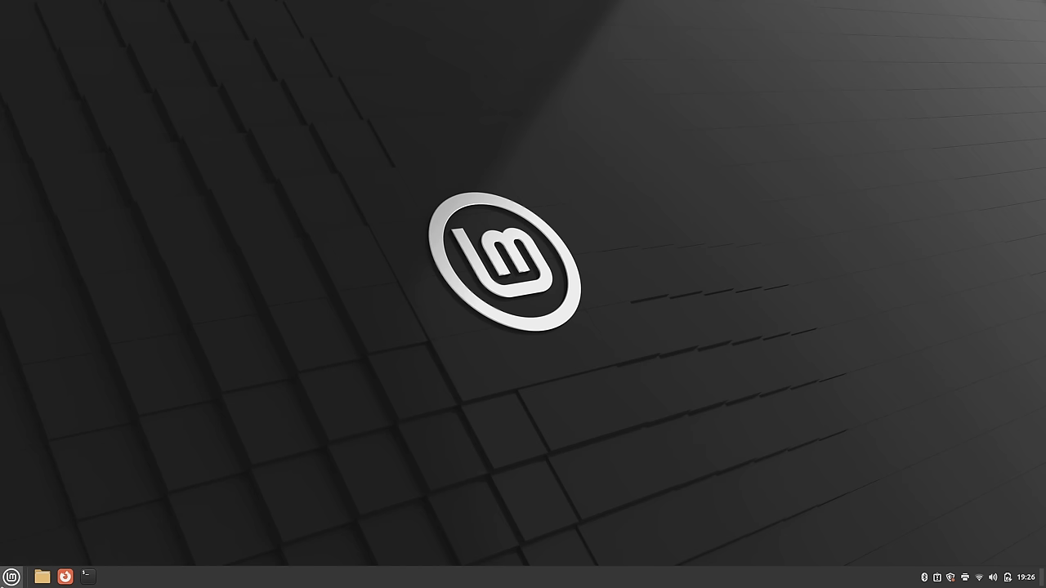
left_click(12, 577)
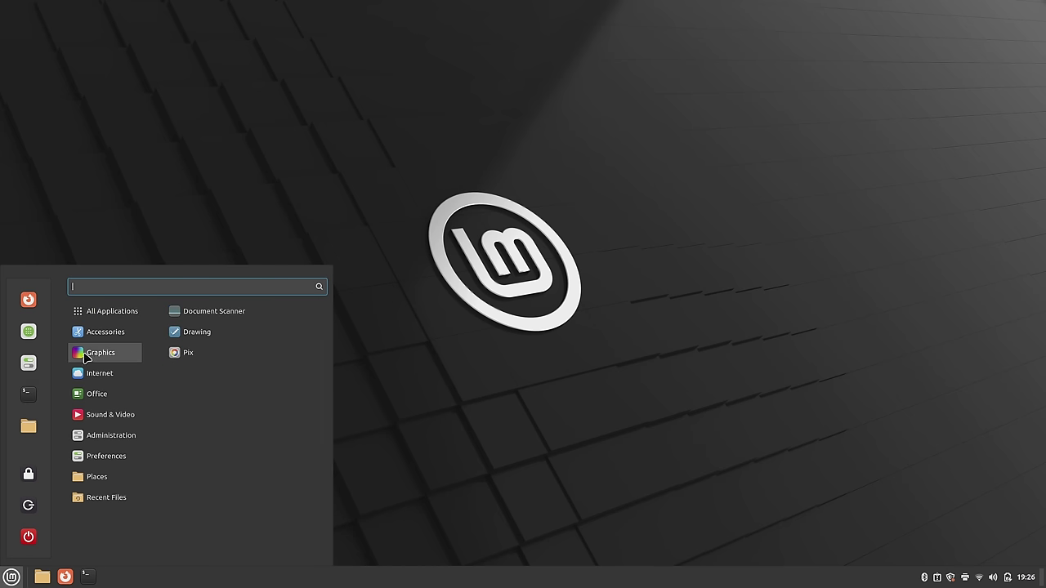
mouse_move(119, 340)
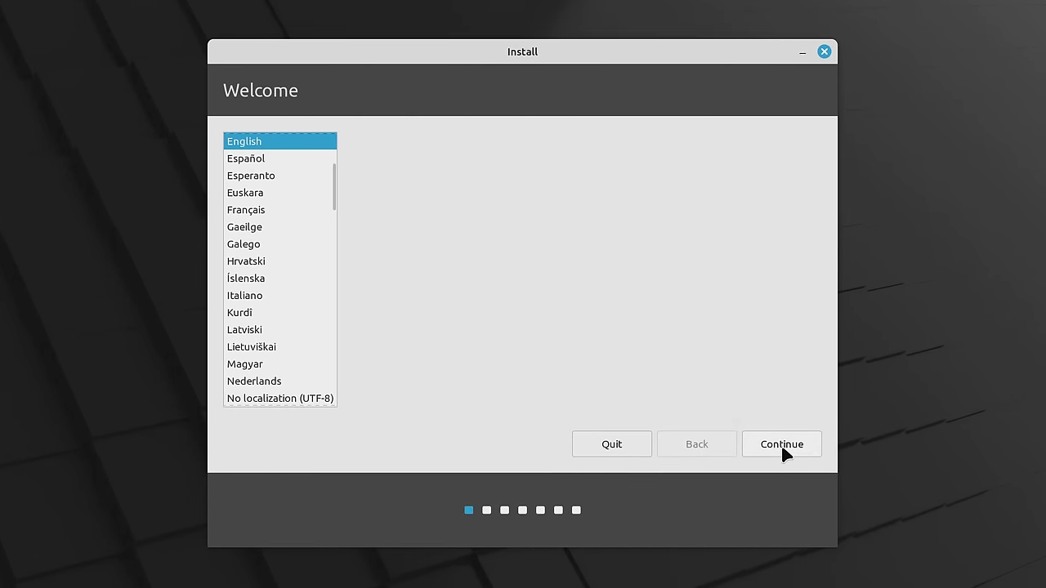
Step: Accept English as the installer language and English (US) as the keyboard layout
left_click(781, 449)
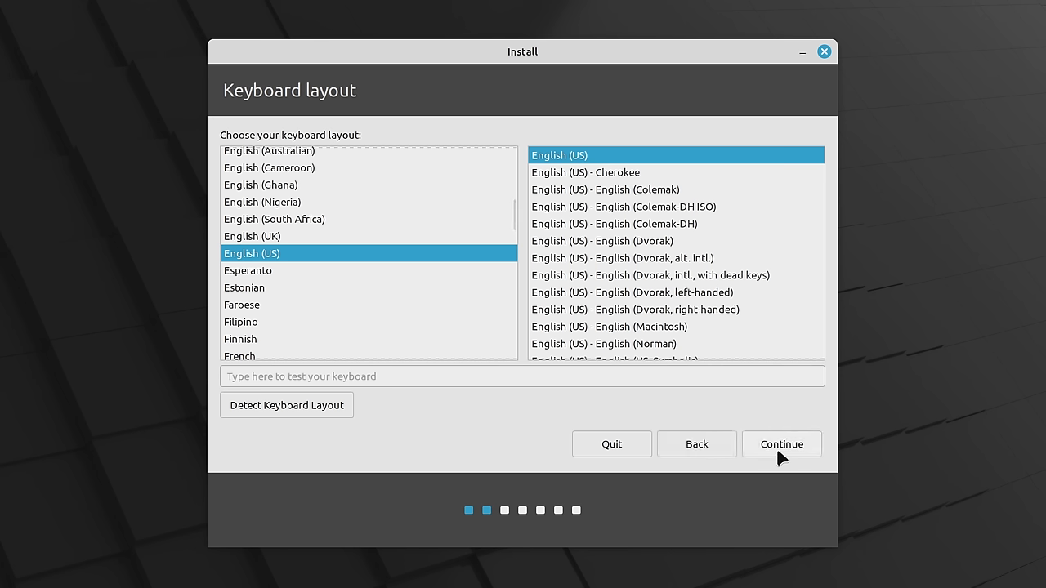
left_click(776, 447)
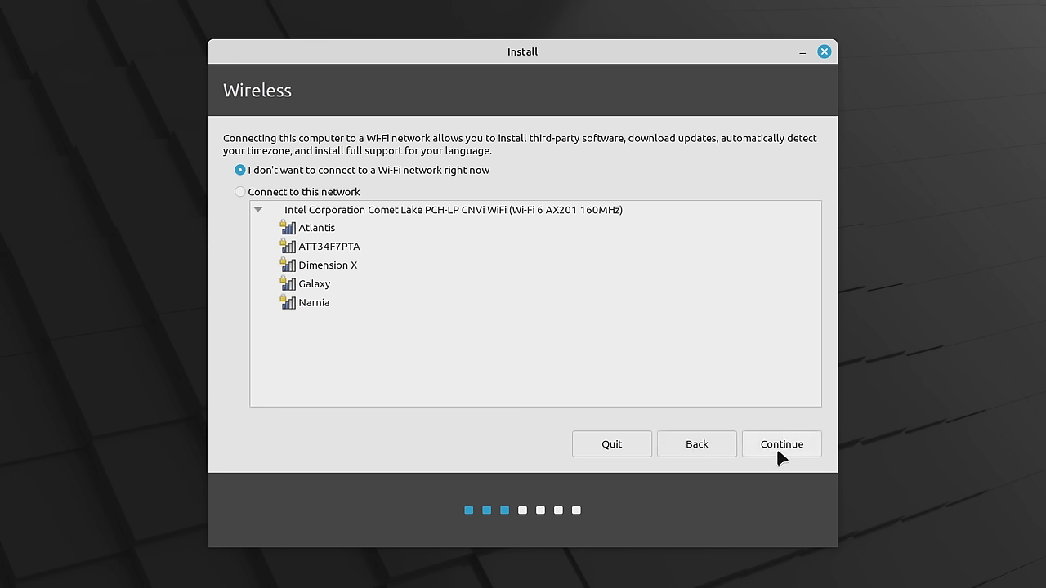
Step: Connect the installer to the Atlantis Wi-Fi network by entering the Wi-Fi password, and continue past the wireless page
left_click(394, 231)
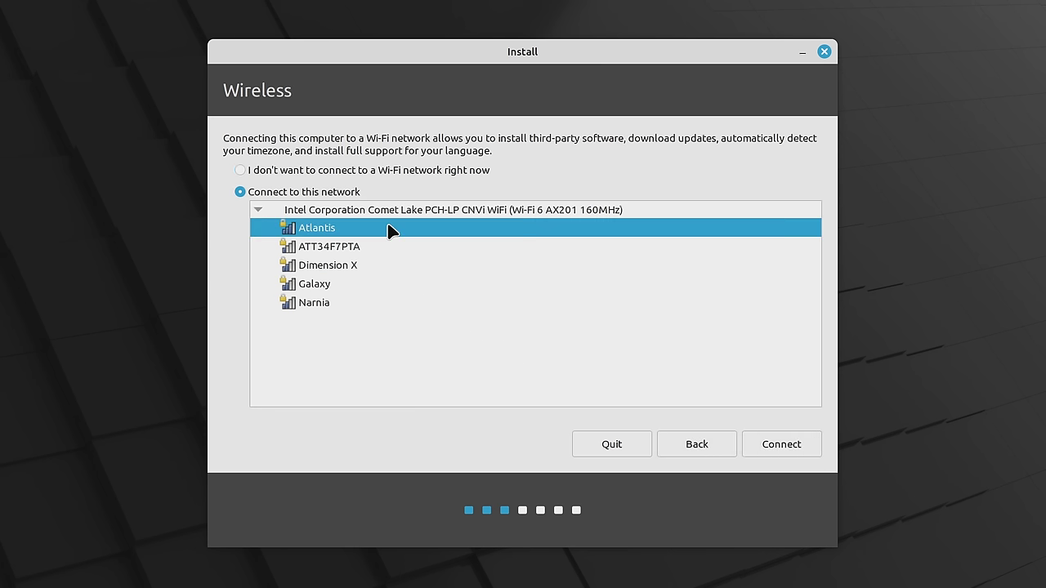
left_click(776, 449)
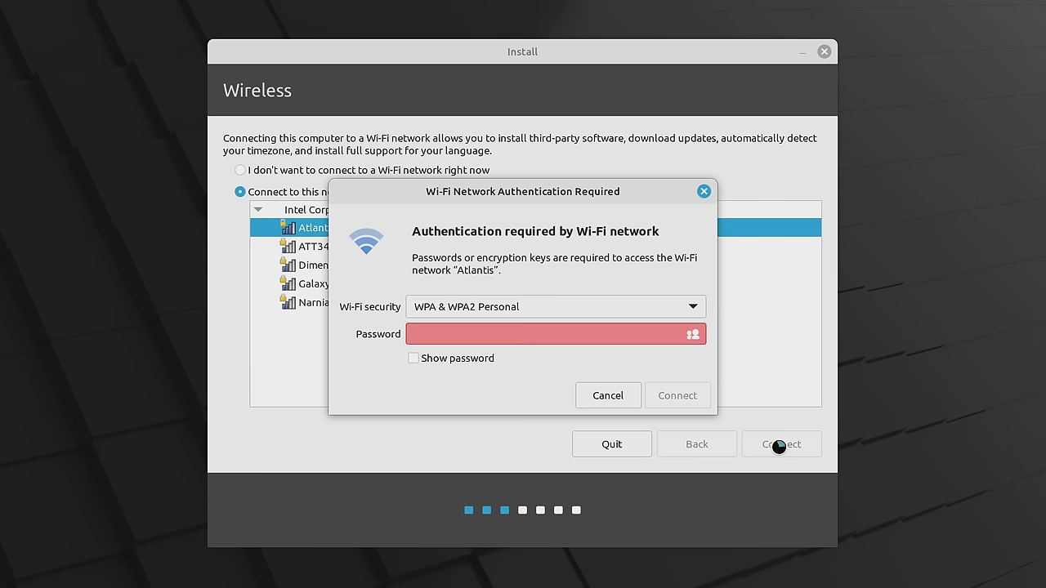
type("•••••••")
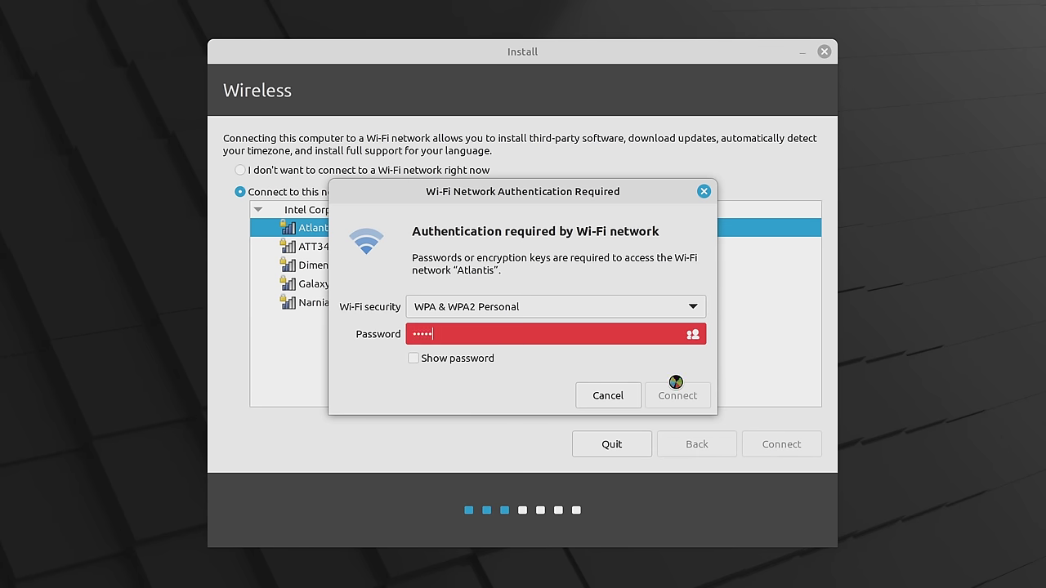
type("••••••")
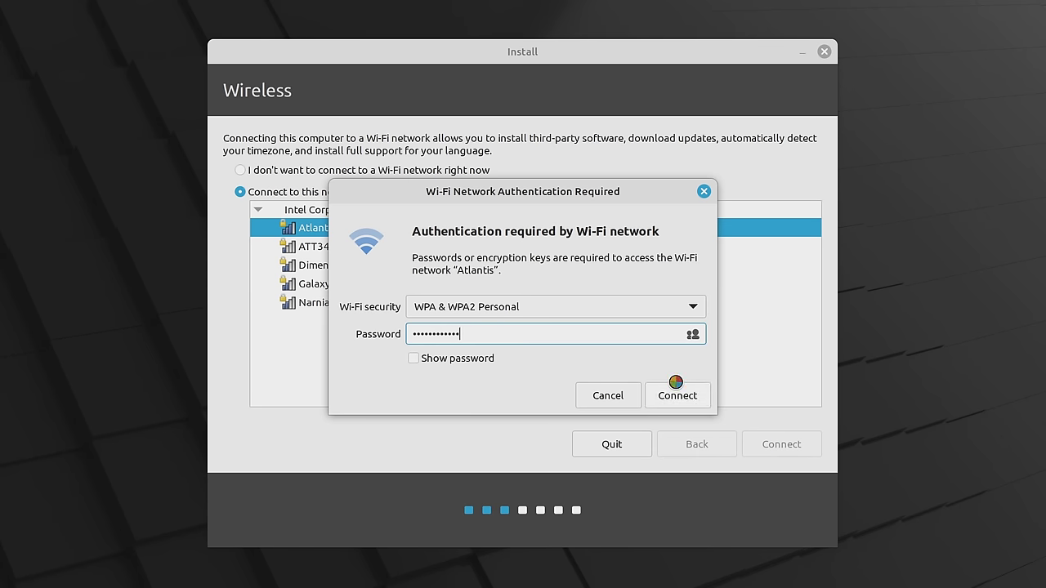
type("•••••")
left_click(677, 395)
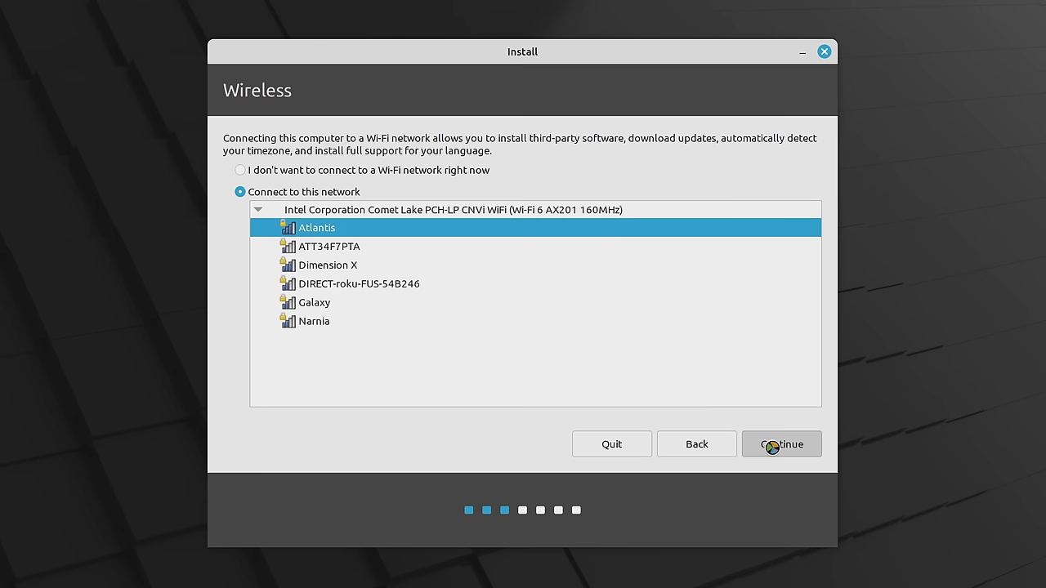
left_click(772, 445)
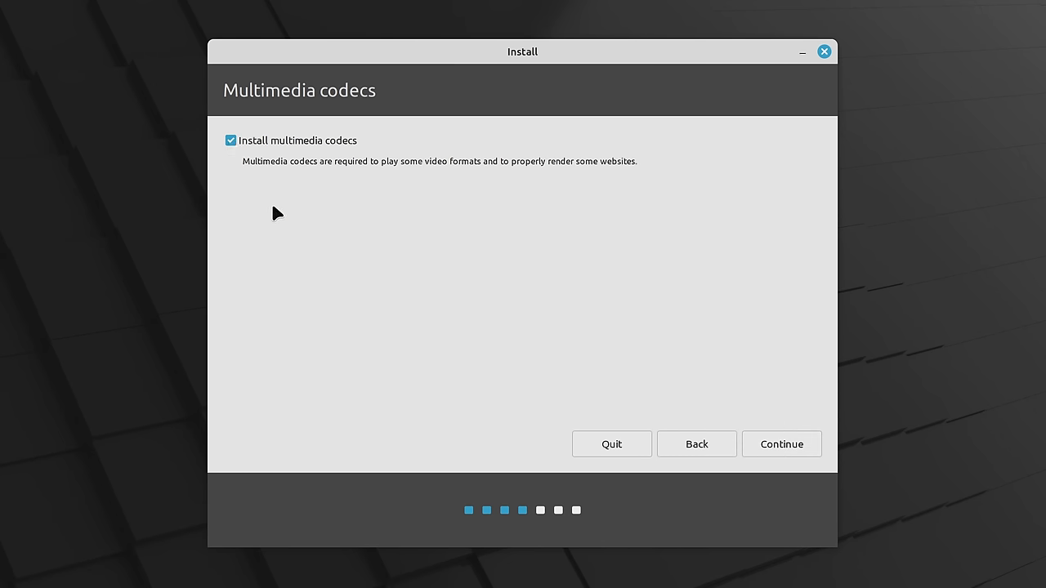
Step: Proceed with multimedia codecs installation enabled and let the installer unmount the partitions on /dev/sda
left_click(789, 446)
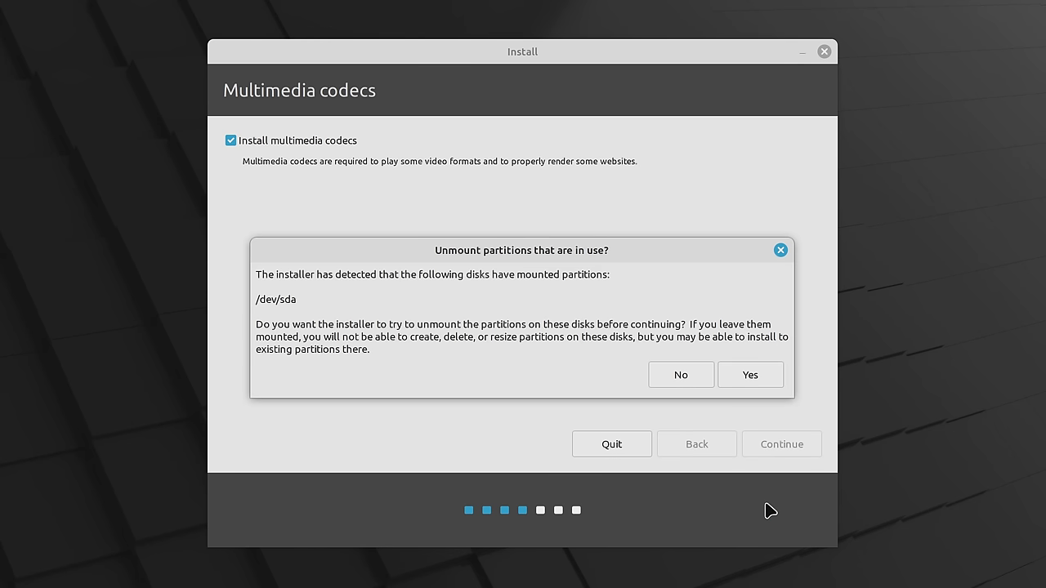
left_click(774, 369)
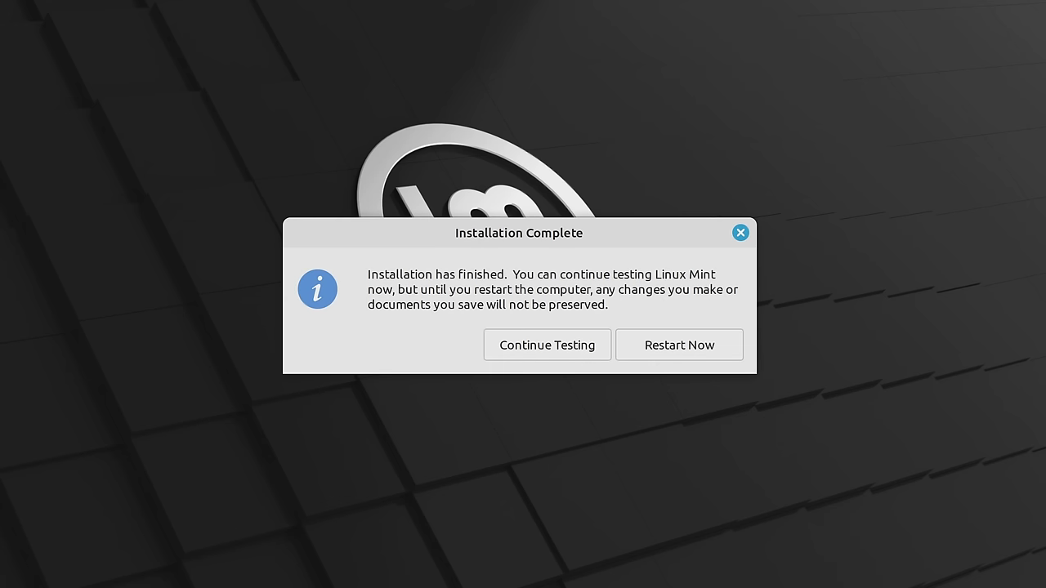
Step: Restart the computer to finish the Linux Mint installation
left_click(724, 346)
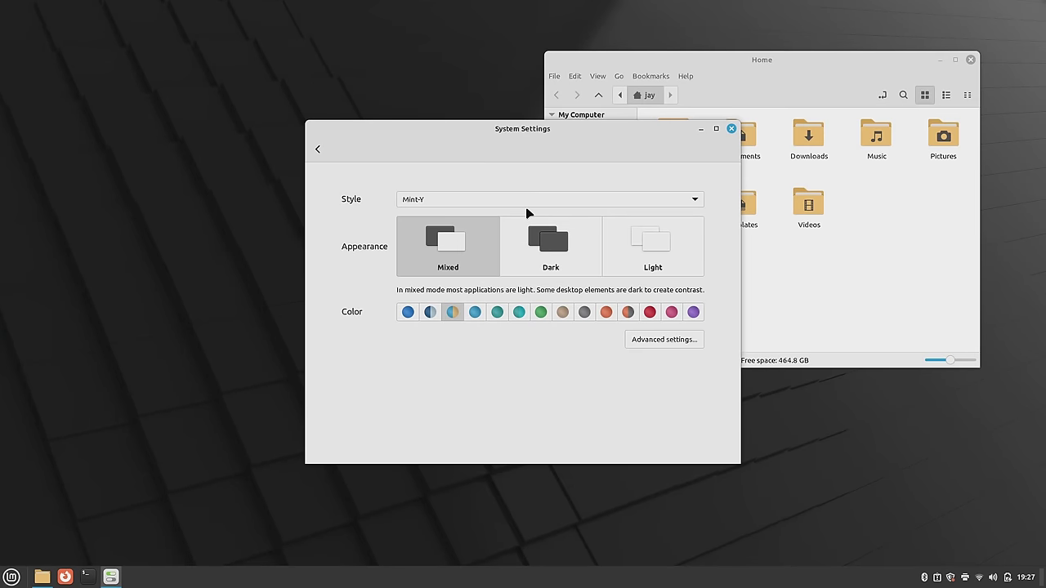
Step: Set the desktop theme's appearance to Dark and its accent color to green
left_click(555, 246)
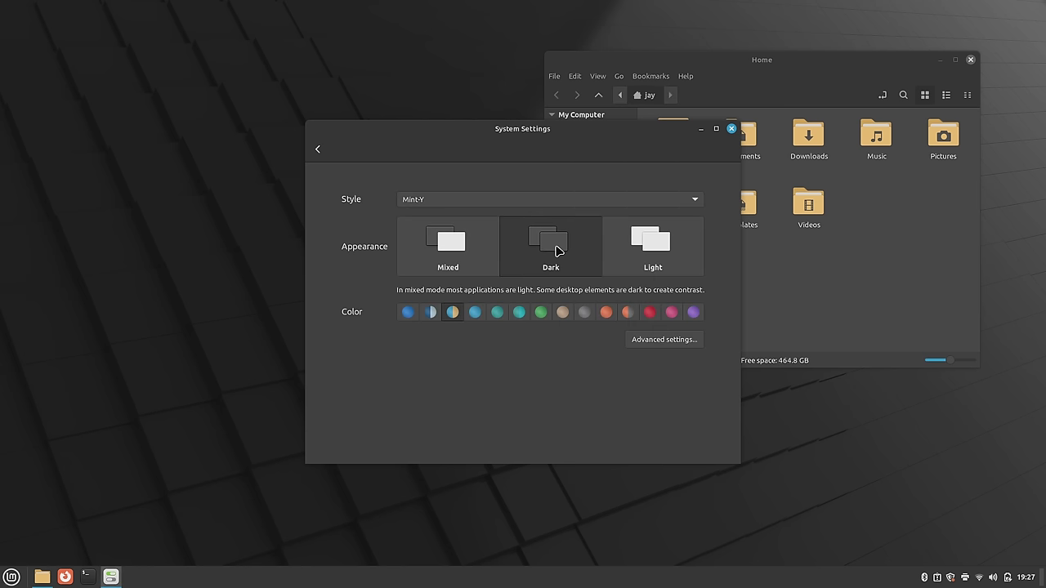
left_click(541, 312)
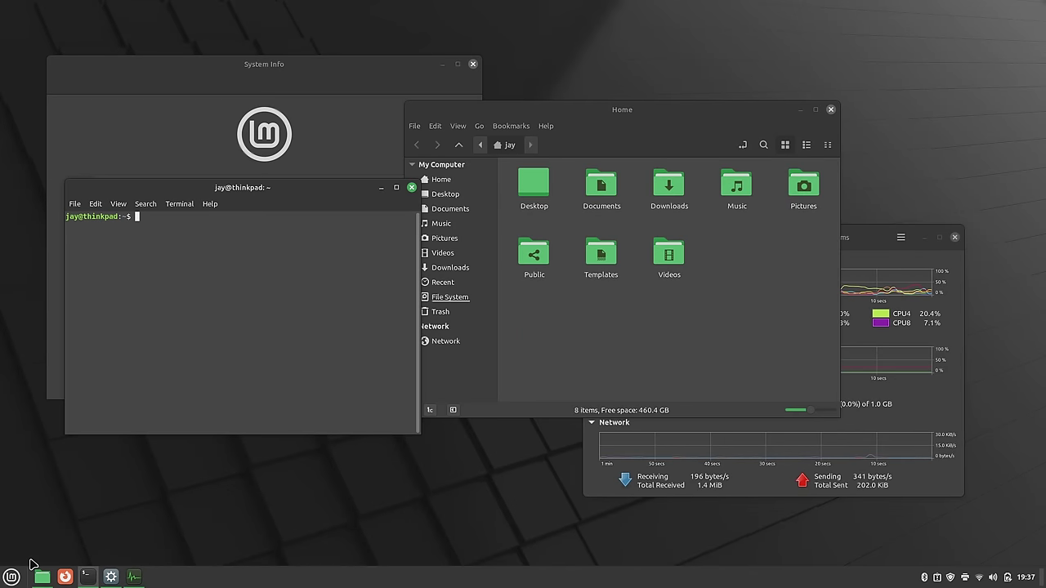
Step: Launch Drawing from the Graphics applications without its help manual, and close it after moving its window toward the middle of the desktop
left_click(12, 577)
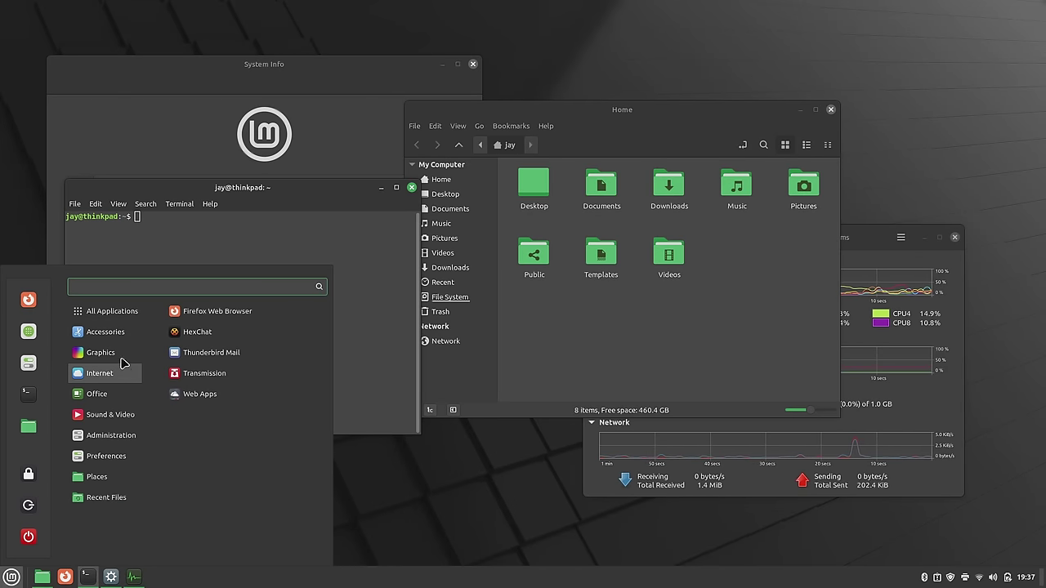
mouse_move(122, 354)
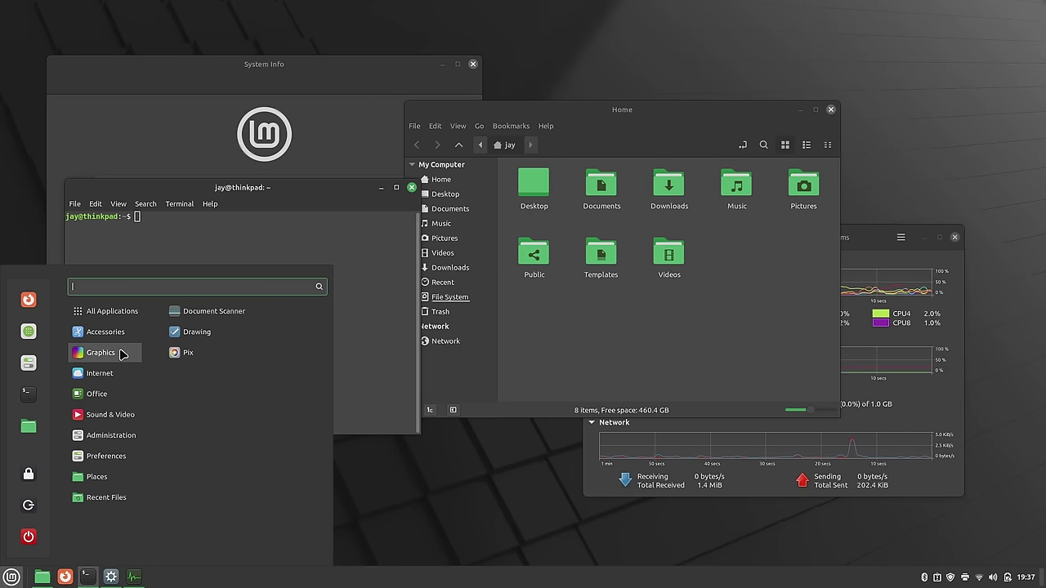
left_click(194, 333)
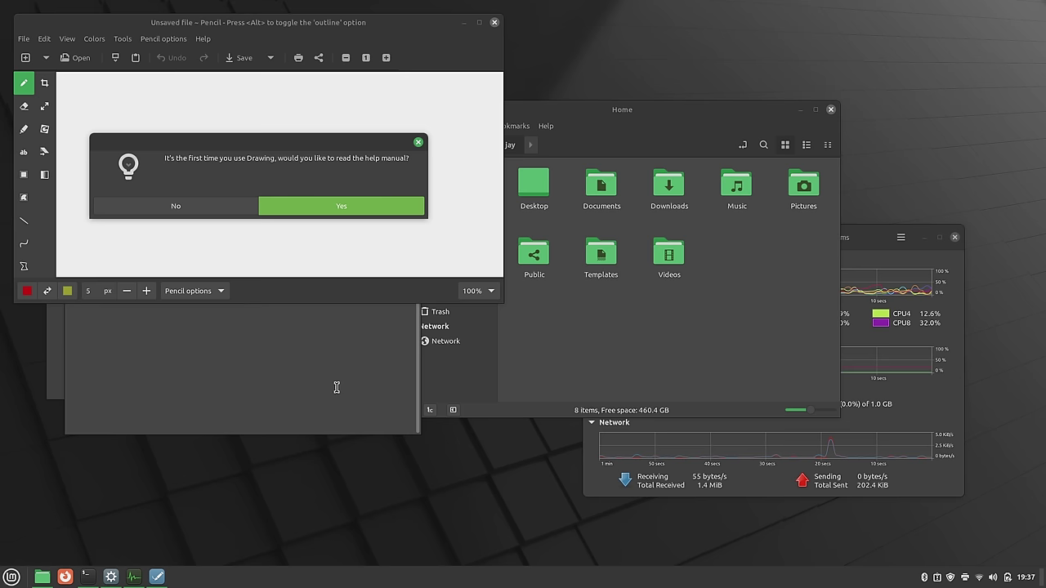
left_click(240, 211)
left_click_drag(233, 28, 480, 175)
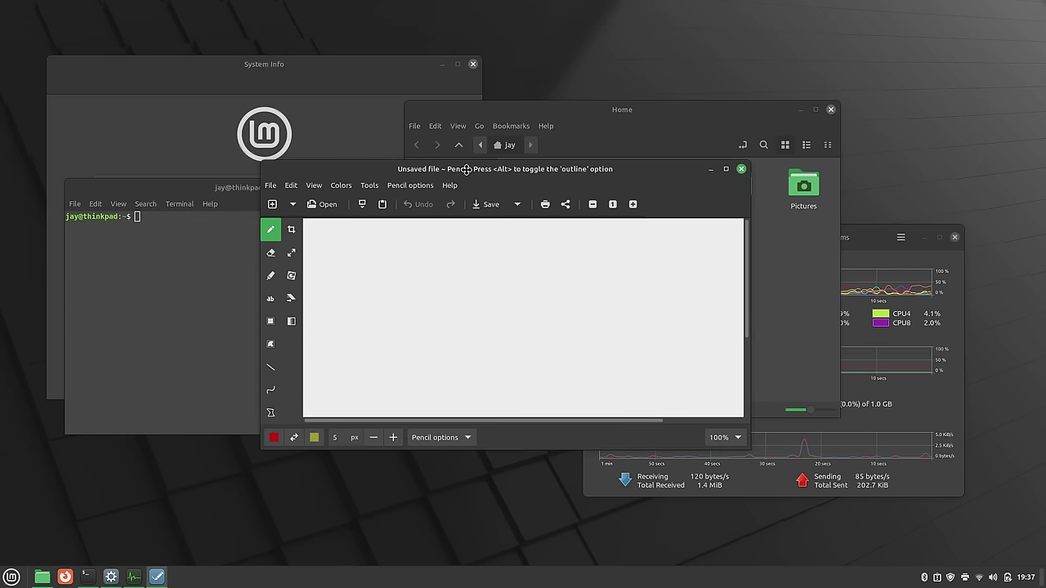
left_click(741, 169)
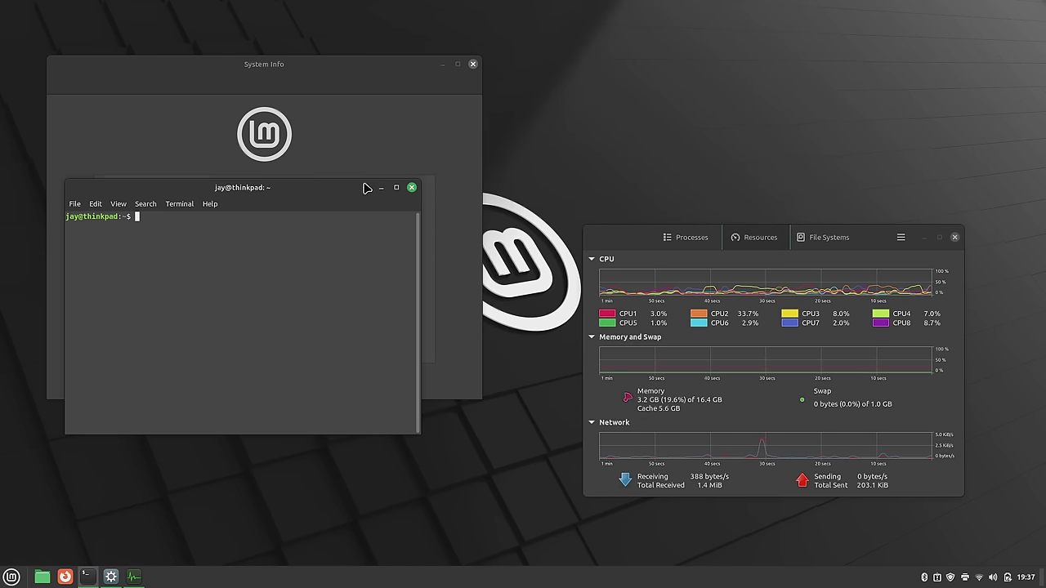
Step: Move the terminal window above the resource monitor, clear of the System Info window, and bring the resource monitor to the front
left_click_drag(365, 188, 830, 71)
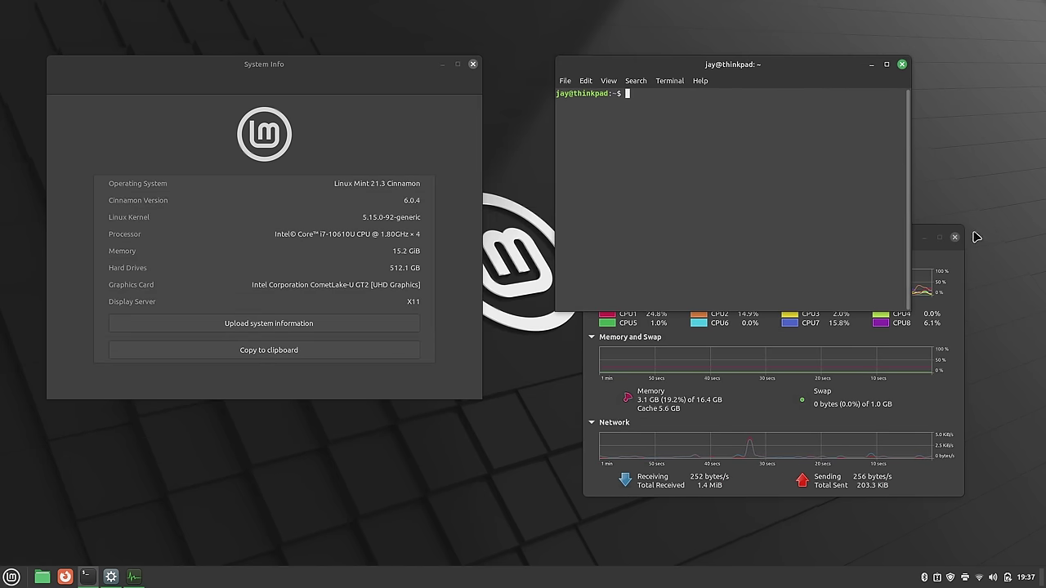
left_click(917, 239)
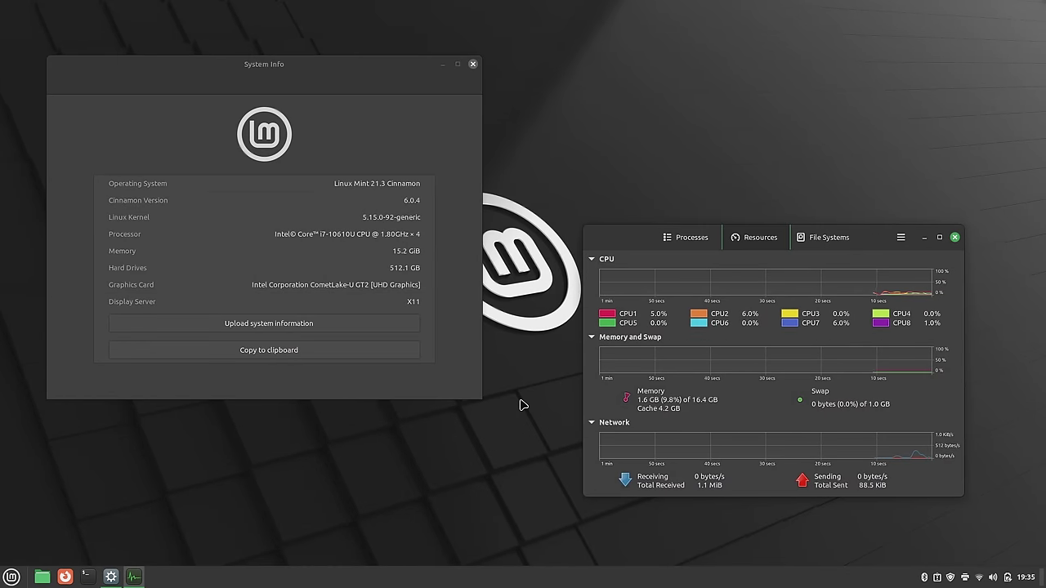
Step: Rename Workspace 1 as System Administration in the workspace overview
key("ctrl+alt+Up")
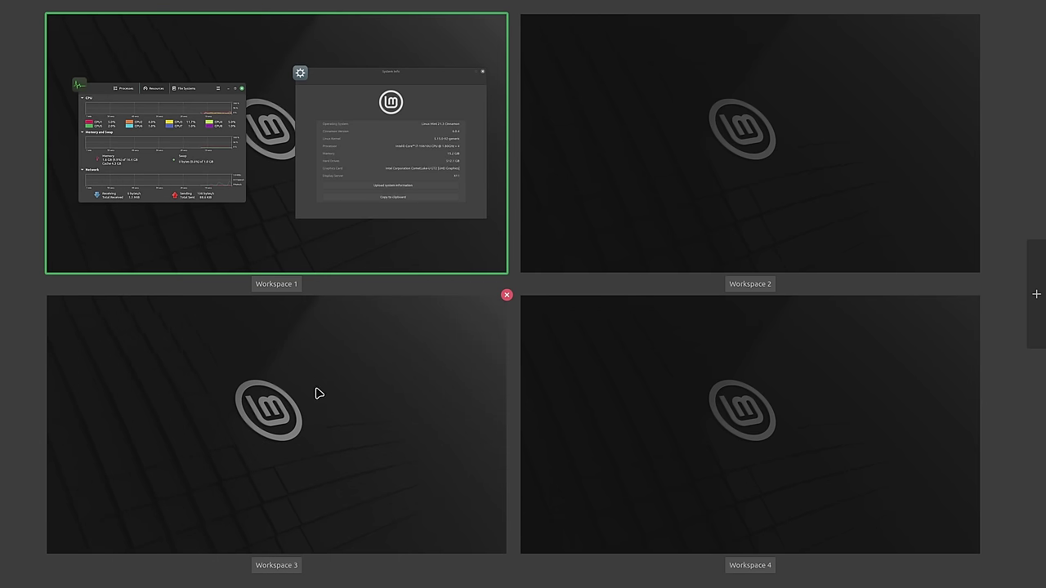
left_click(290, 287)
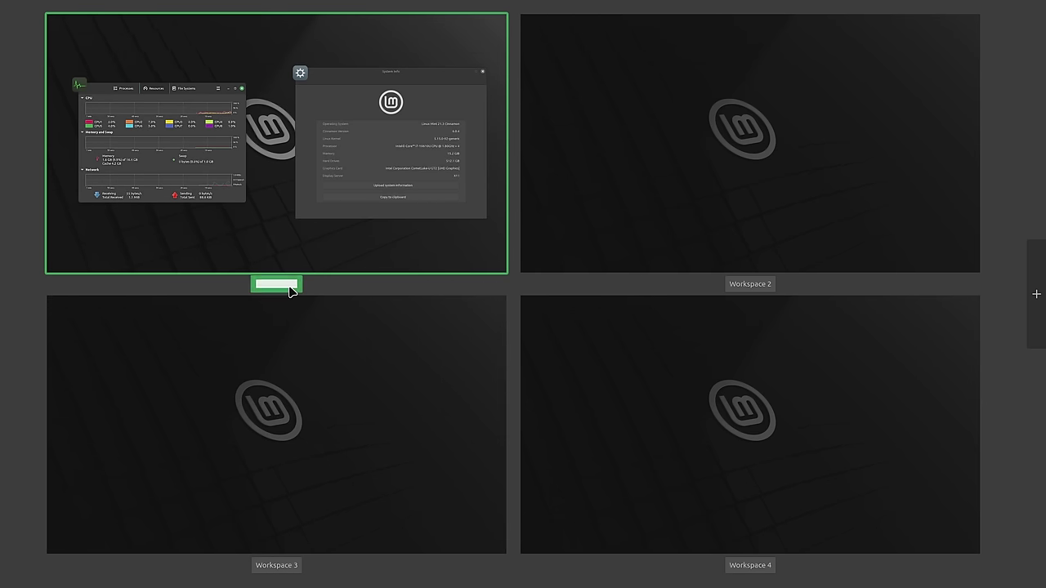
type("system Administration")
key("Return")
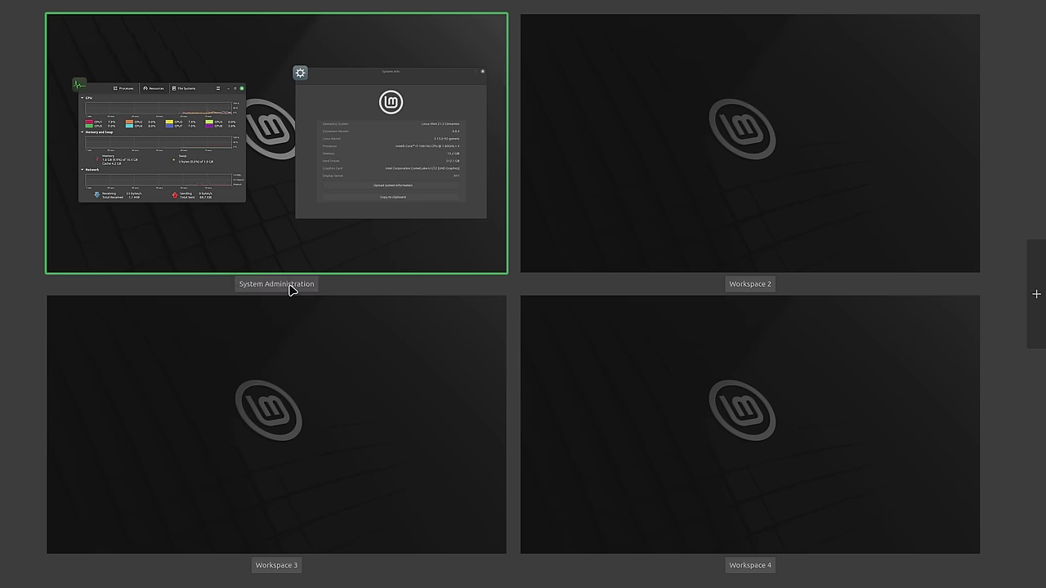
Step: Switch to Workspace 2 and launch the Firefox web browser there
left_click(632, 241)
left_click(65, 577)
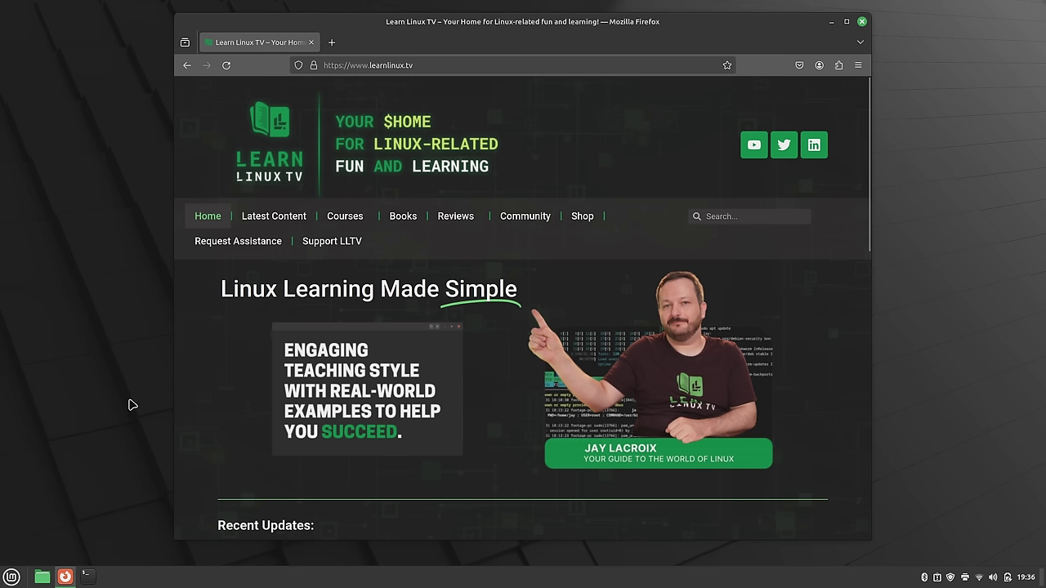
Step: Rename Workspace 2 as Browsing in the workspace overview
key("ctrl+alt+Up")
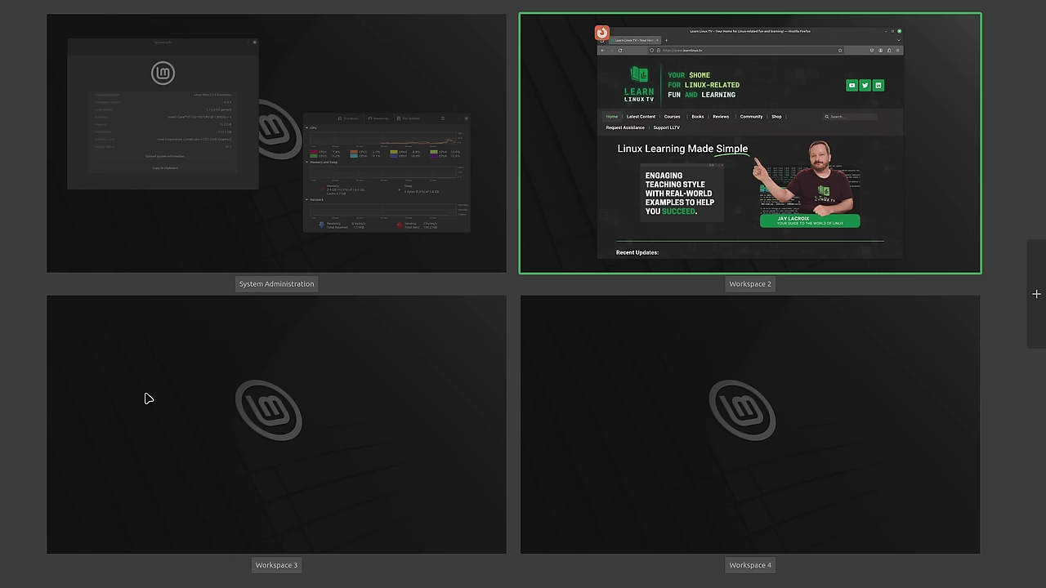
double_click(758, 286)
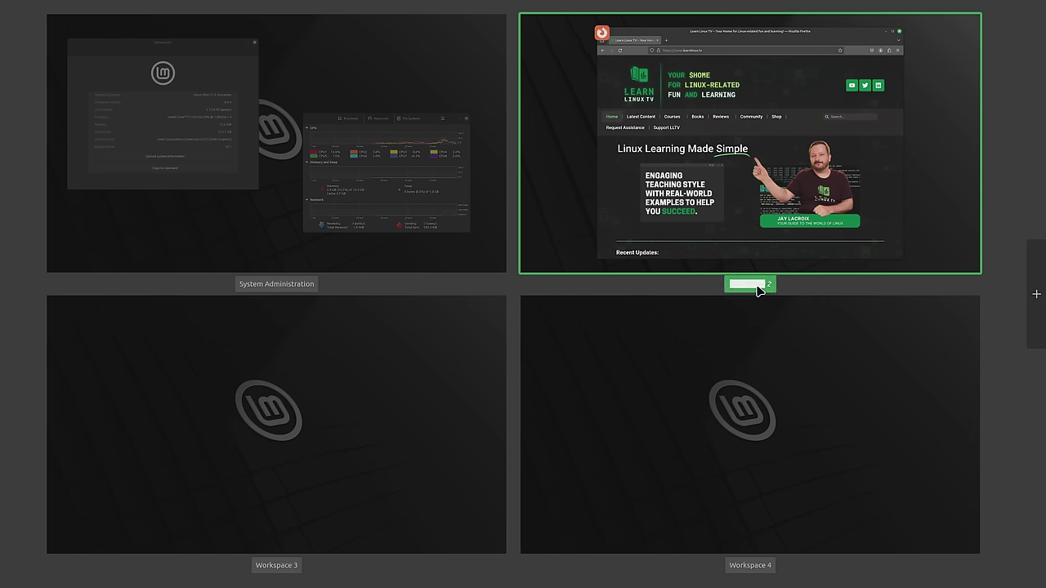
key("BackSpace")
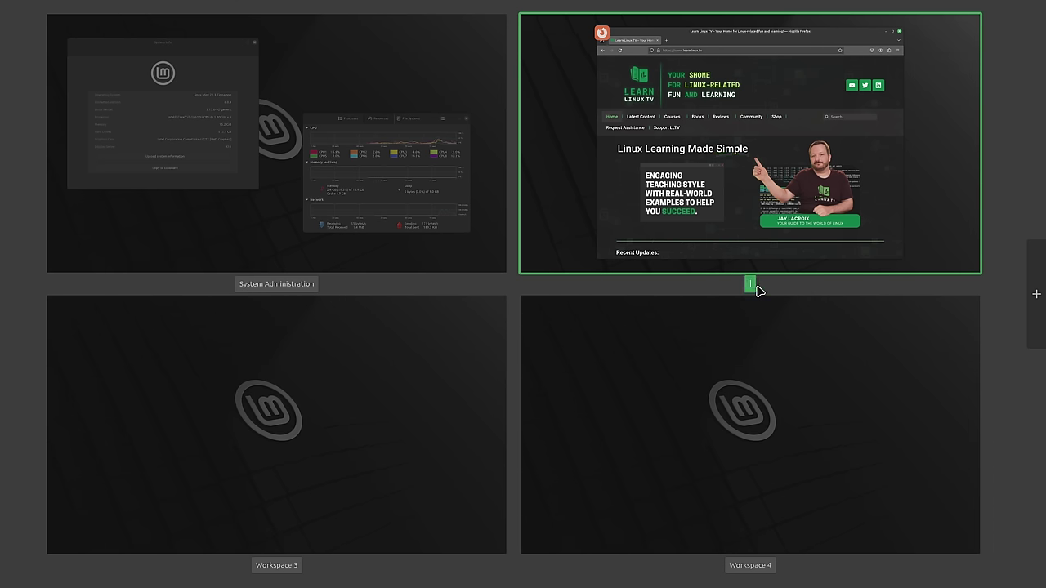
type("Browsing")
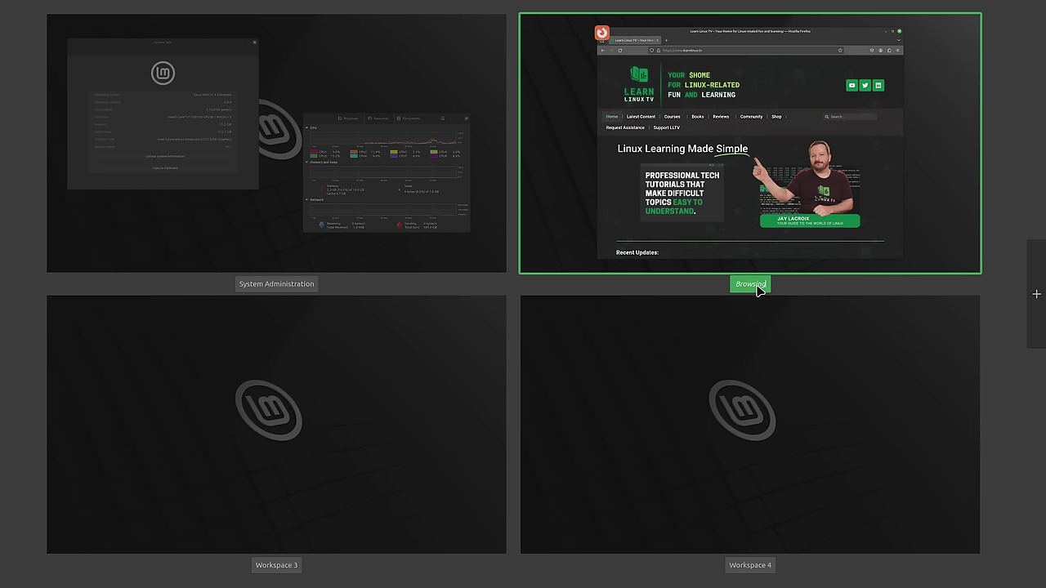
key("Return")
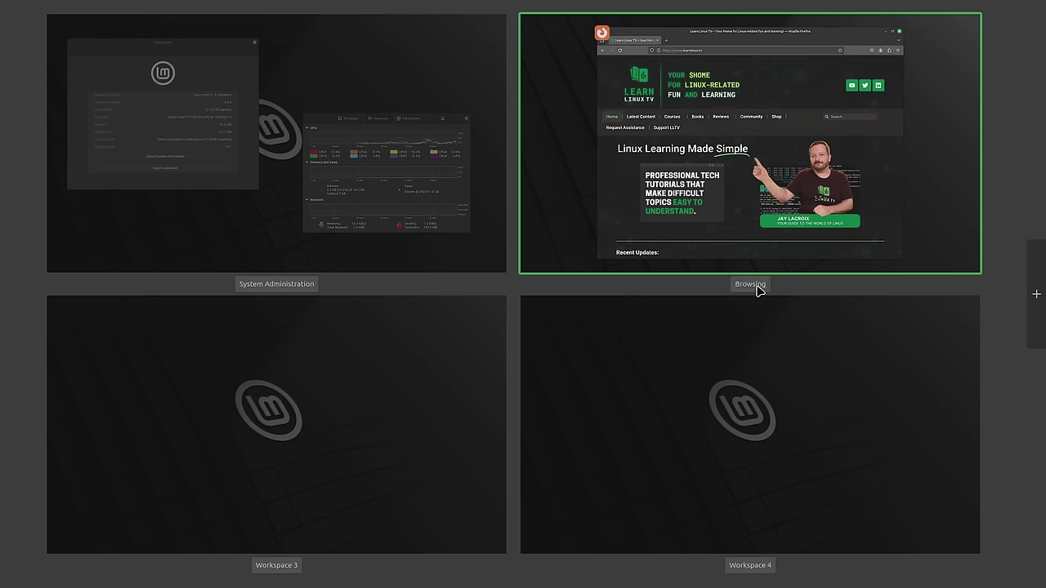
Step: Switch to Workspace 3 and launch LibreOffice Writer from the Office applications
left_click(400, 440)
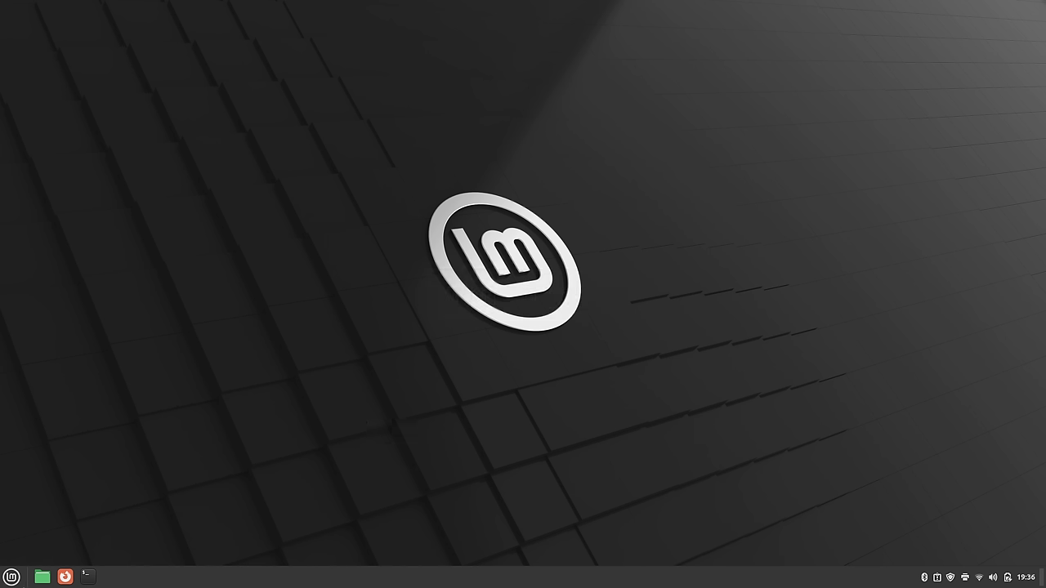
left_click(6, 578)
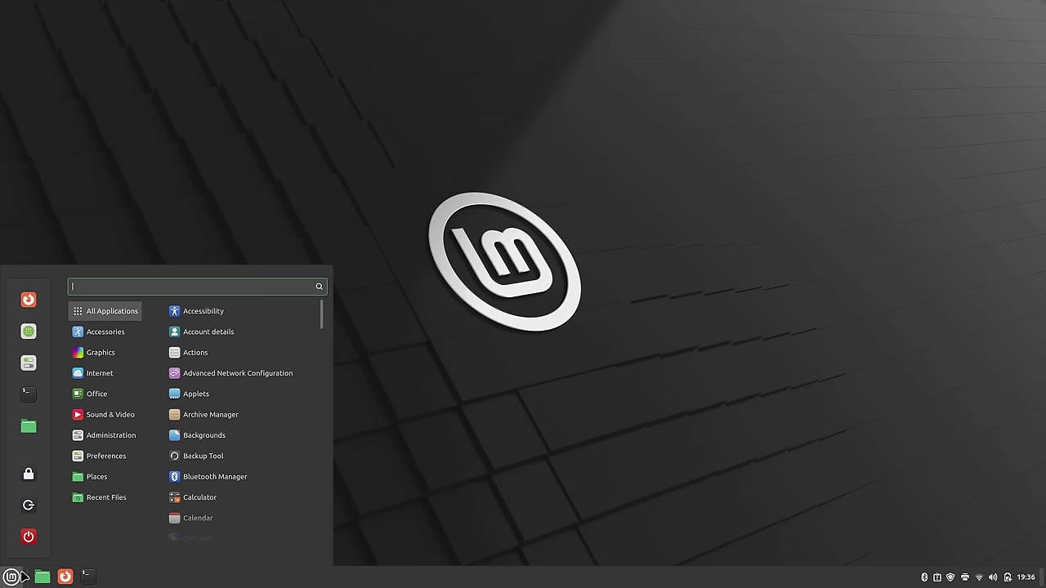
mouse_move(119, 400)
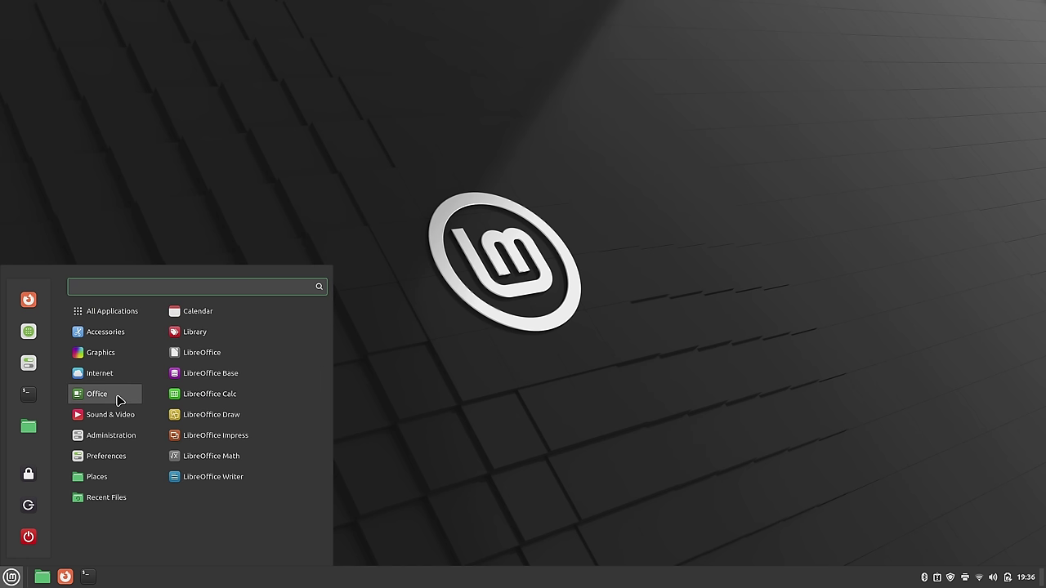
left_click(260, 486)
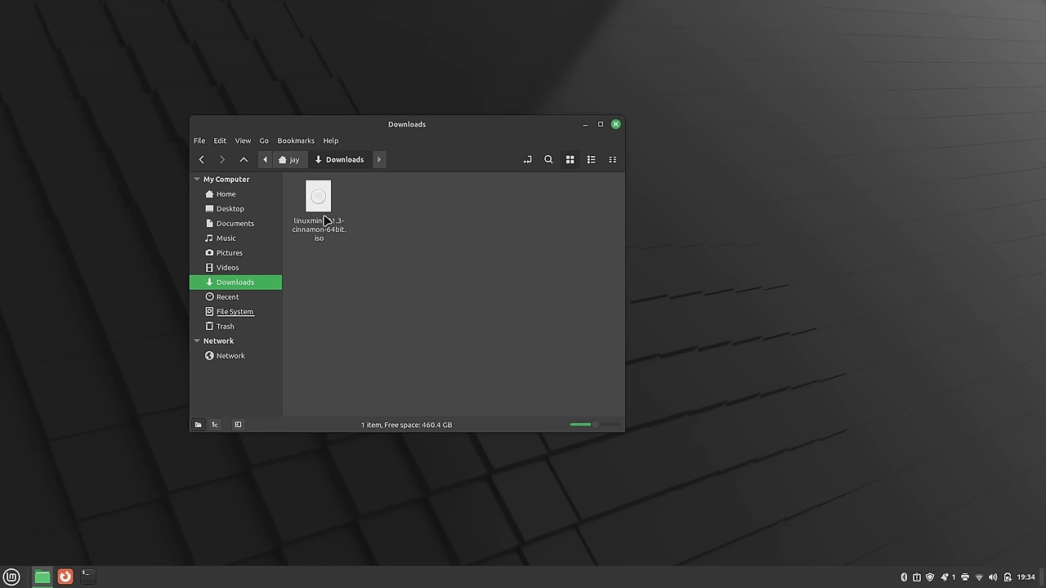
Step: Show the available context actions for the linuxmint-21.3-cinnamon-64bit.iso file in Downloads
right_click(323, 202)
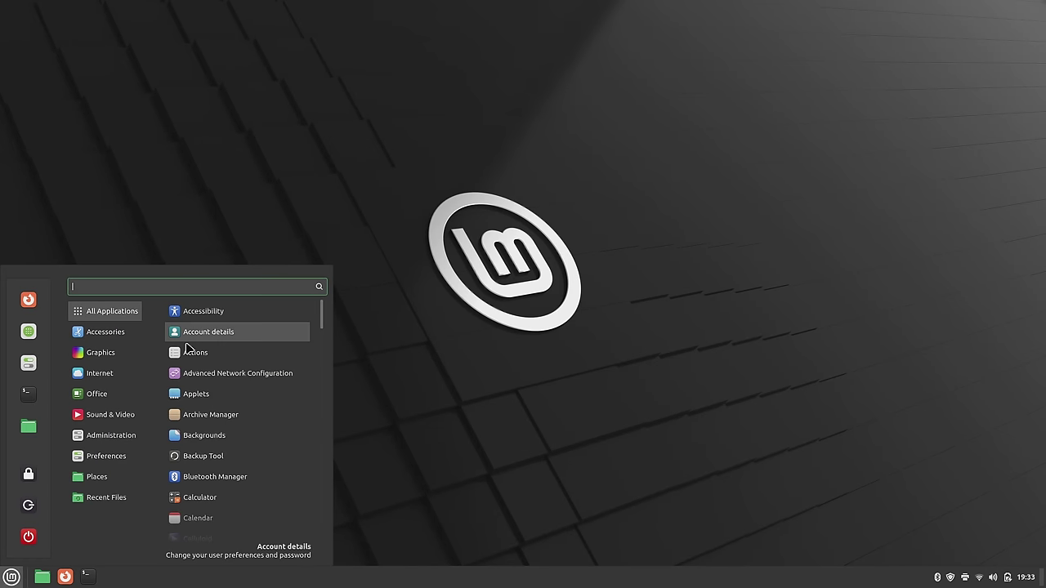
Step: Install the downloadable Calculate md5sum action from Actions and show the context actions of the Linux Mint ISO in Downloads
left_click(249, 357)
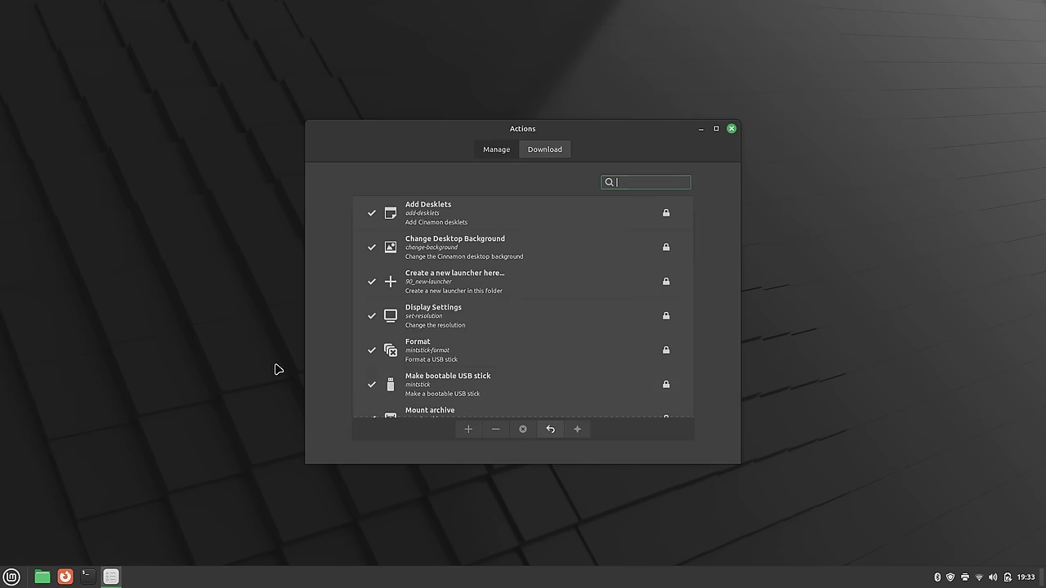
left_click(545, 154)
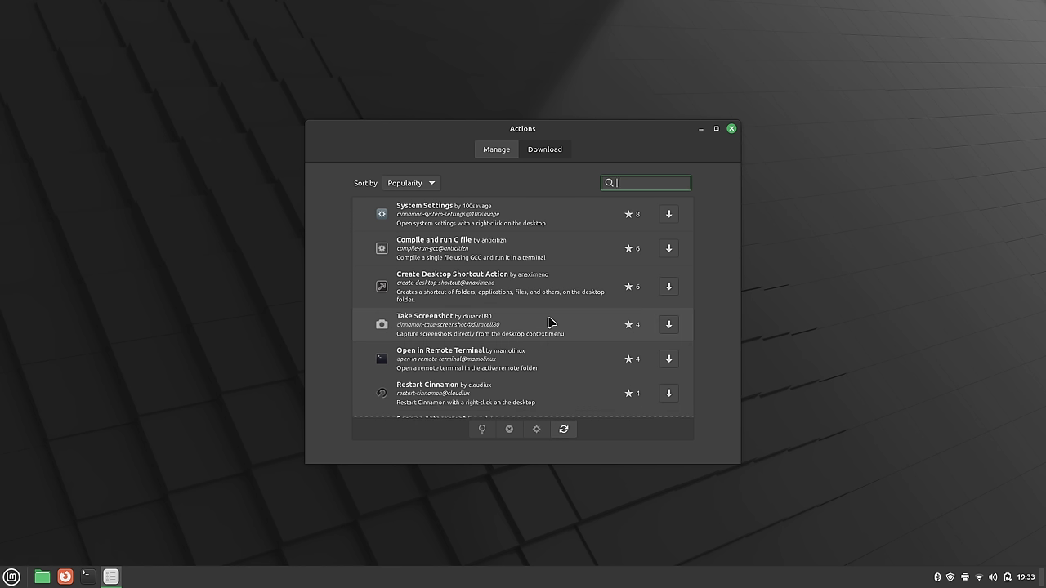
scroll(625, 291, "down", 12)
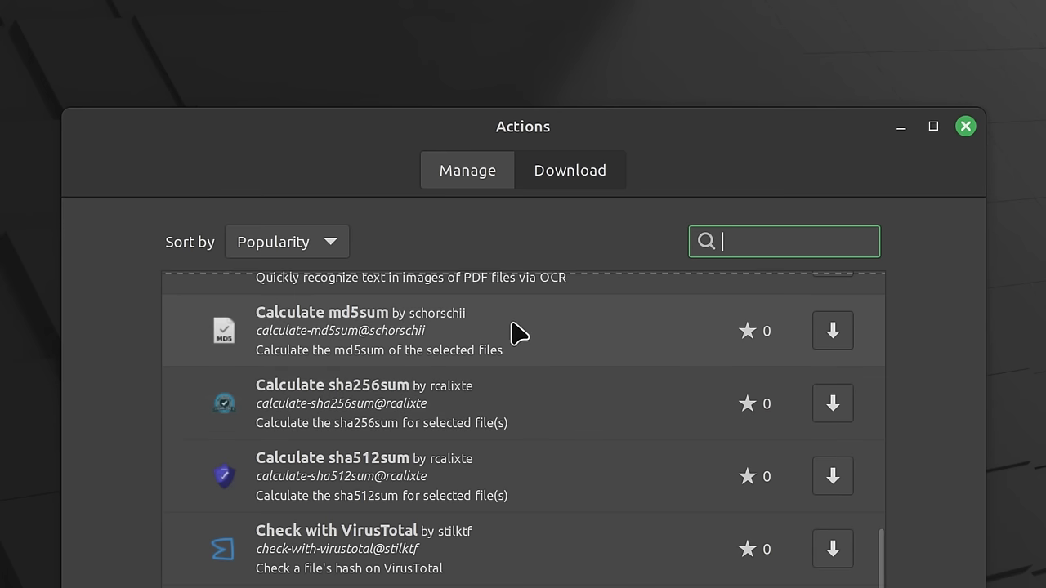
left_click(515, 224)
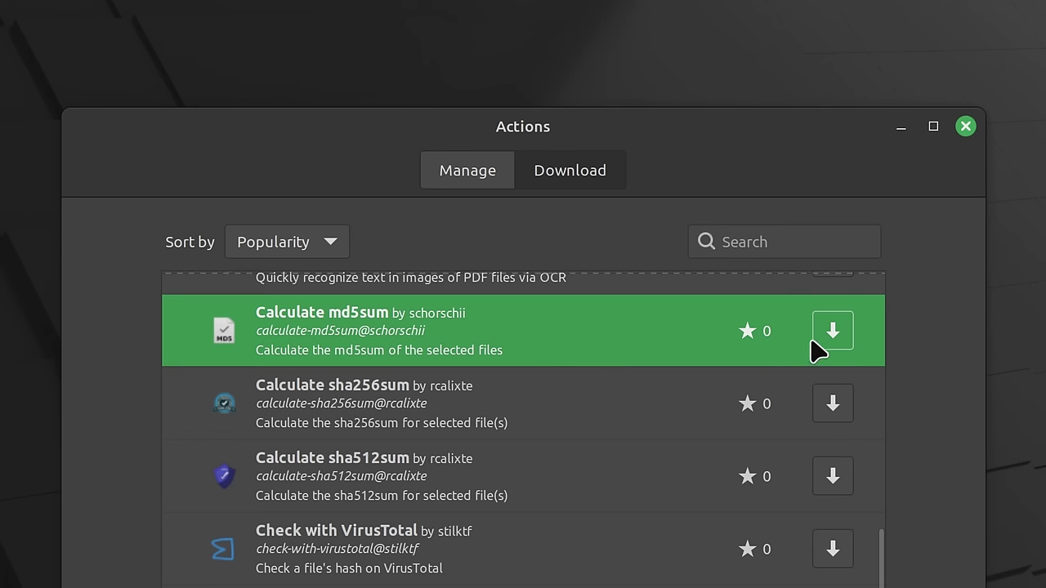
left_click(835, 333)
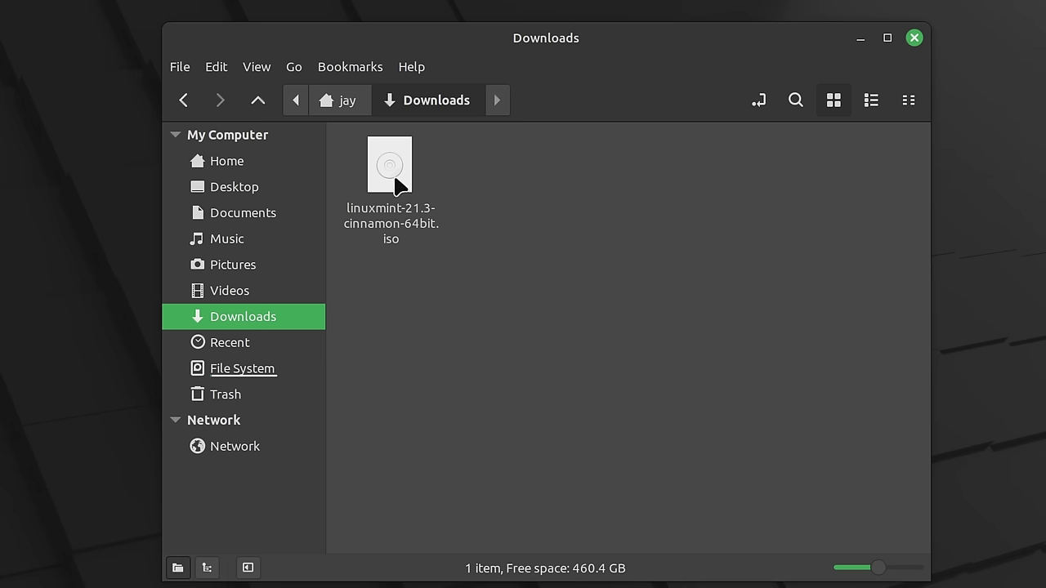
right_click(396, 175)
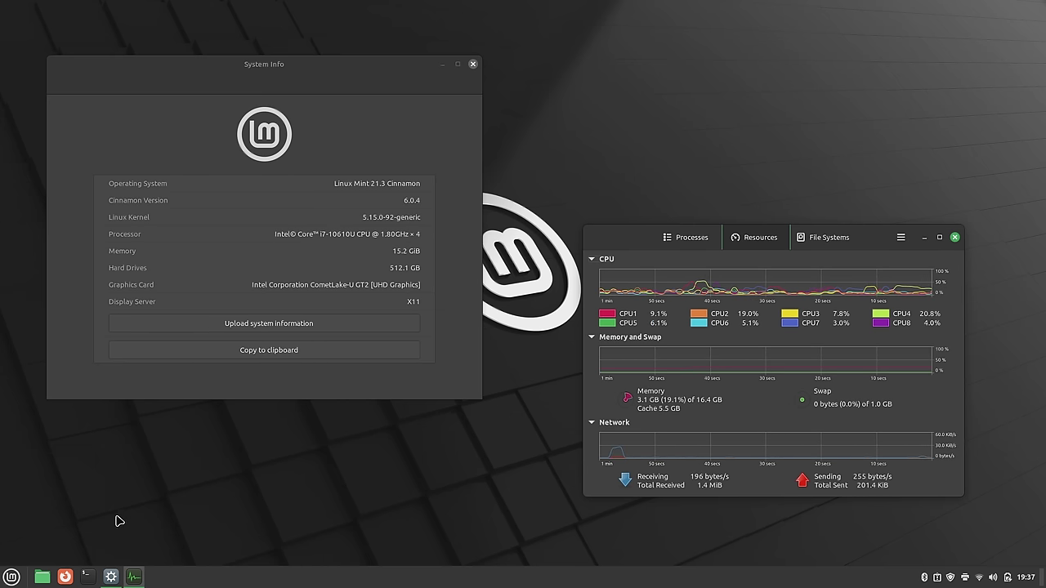
Step: Open the home folder and a terminal, moving the folder window toward the desktop's centre and the terminal lower over System Info
left_click(42, 577)
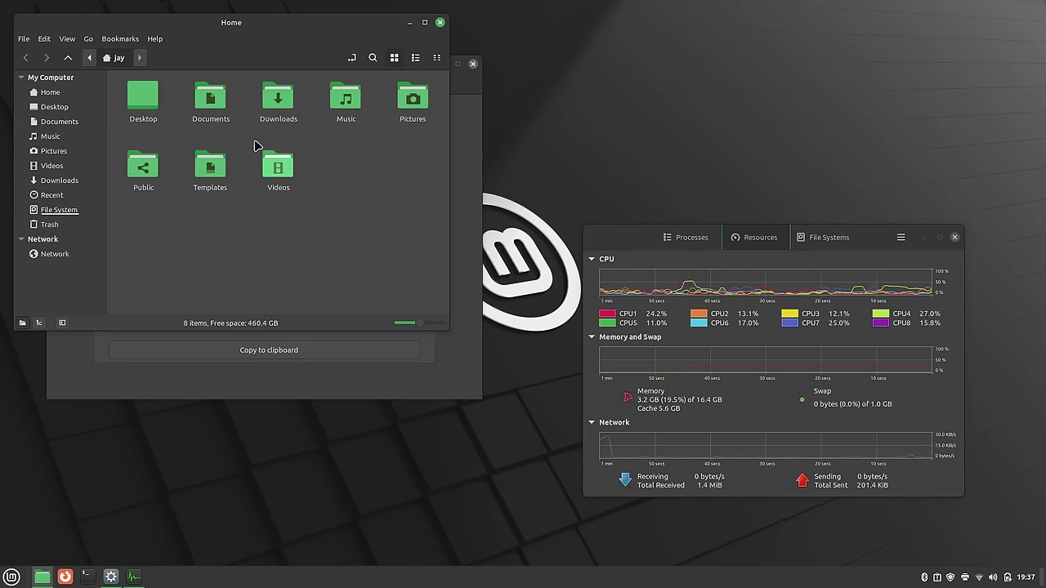
left_click_drag(245, 28, 634, 114)
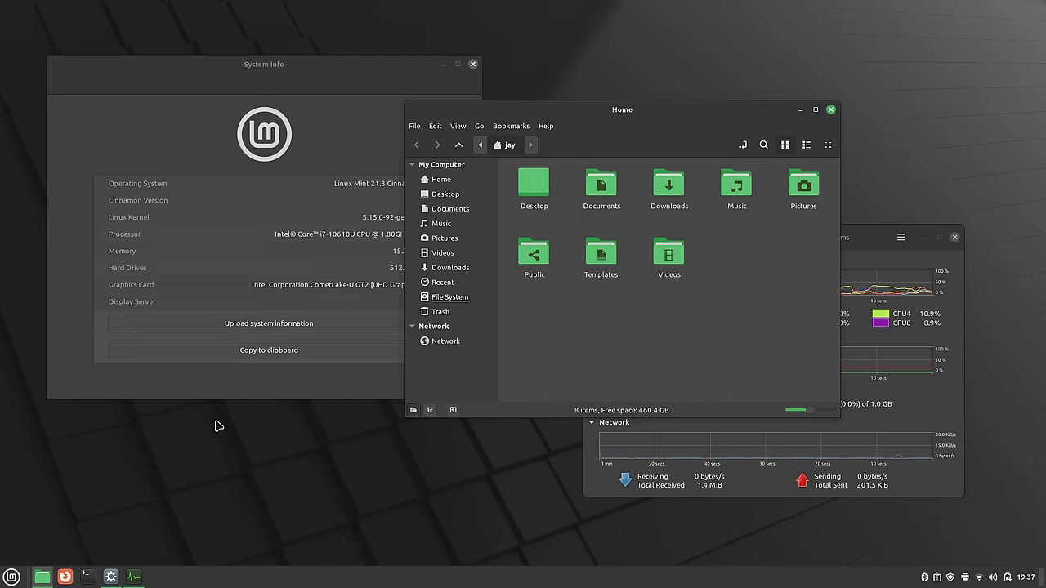
left_click(86, 577)
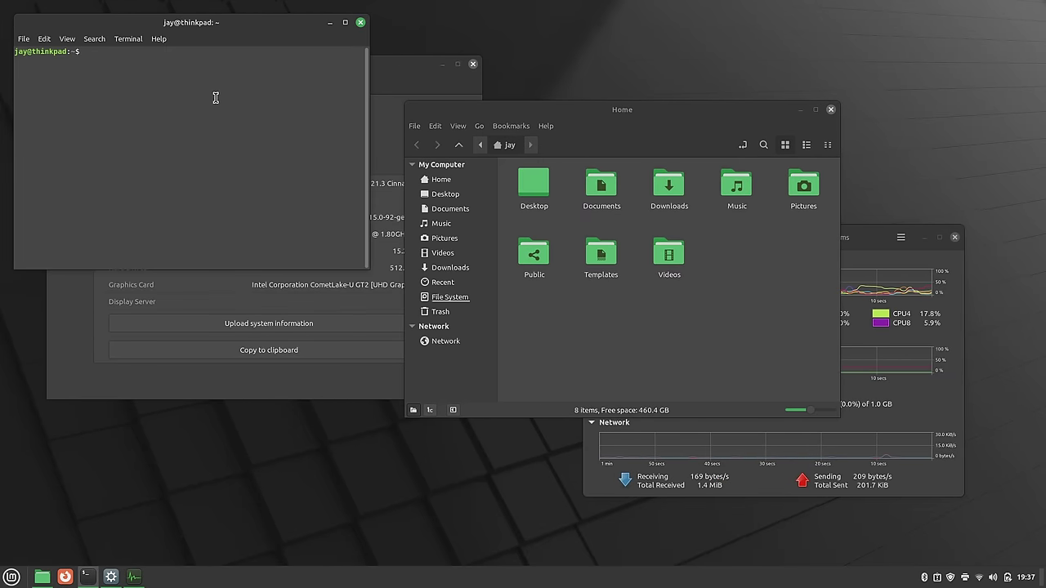
left_click_drag(207, 23, 260, 181)
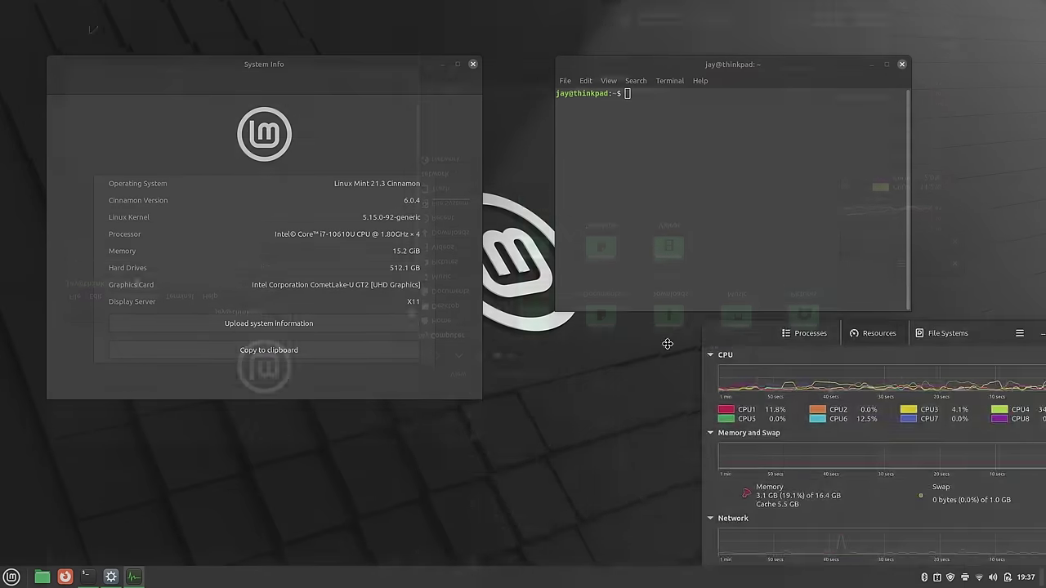
Step: Tile the resource monitor into the desktop's lower-left corner, the terminal against the right edge and System Info into the upper-left corner
left_click_drag(699, 334, 1, 563)
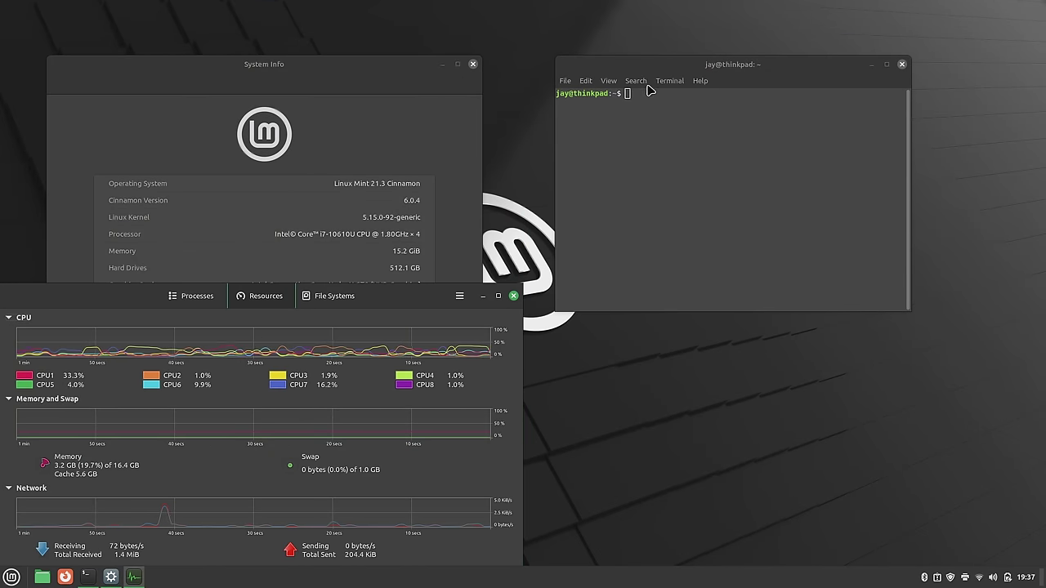
left_click_drag(645, 64, 1042, 223)
left_click_drag(353, 62, 2, 4)
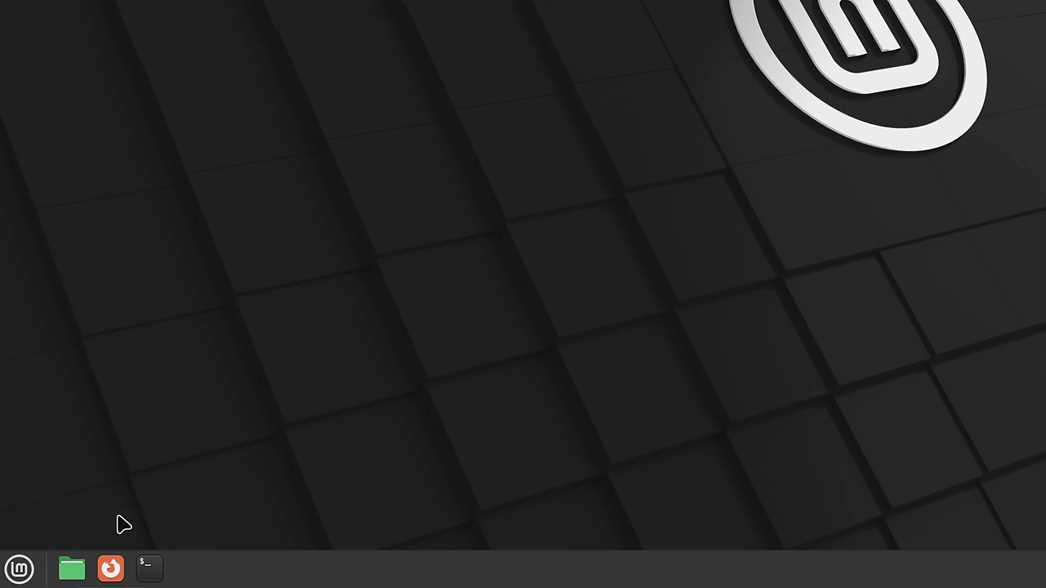
Step: Browse the Sound & Video applications and play the NASA TV Media channel from Free-TV's USA channels
left_click(11, 577)
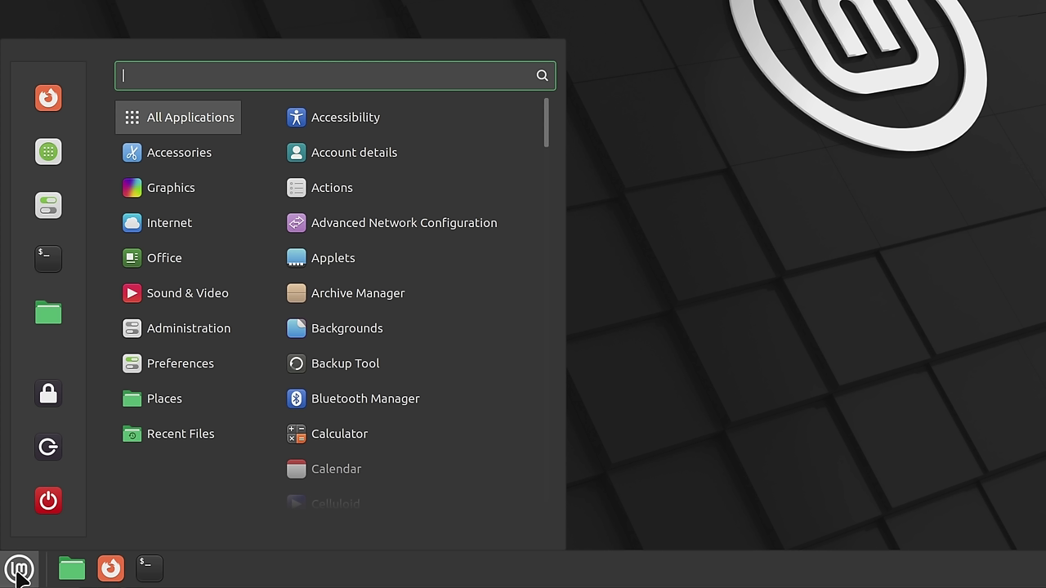
mouse_move(219, 311)
left_click(602, 272)
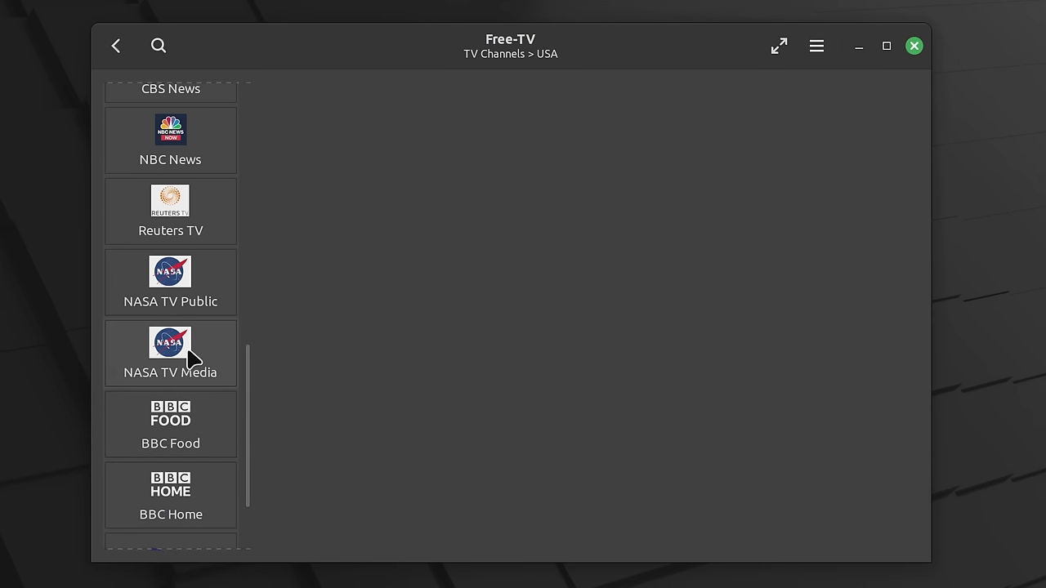
left_click(190, 357)
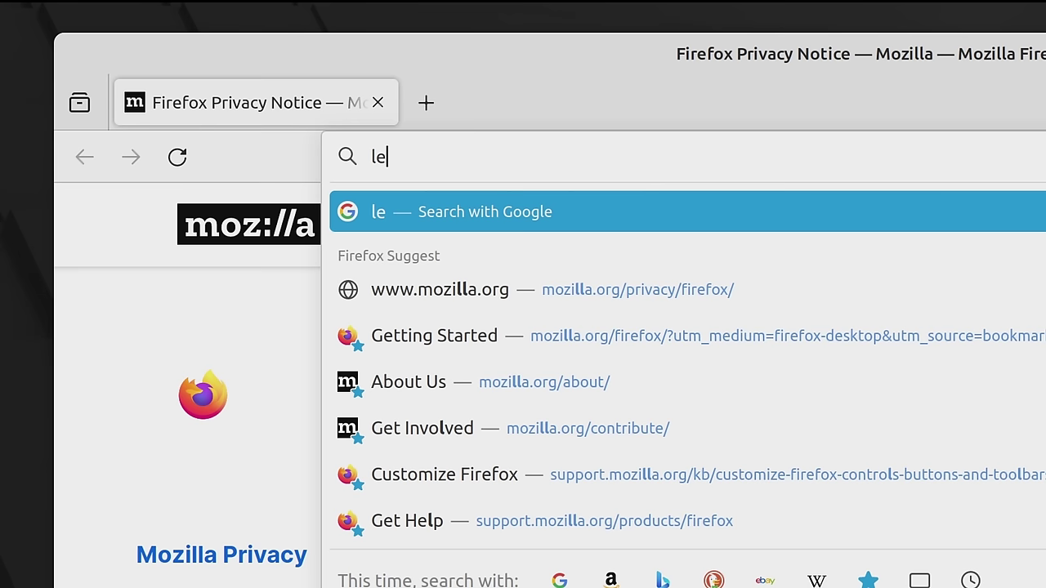
Step: Load the website learnlinux.tv in Firefox
type("arnlinux.tv")
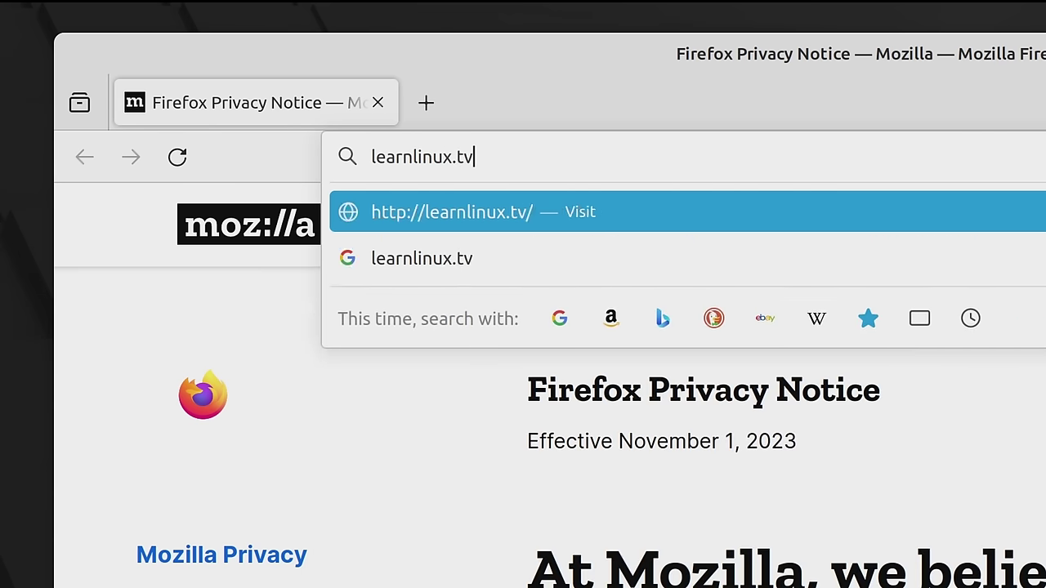
key("Return")
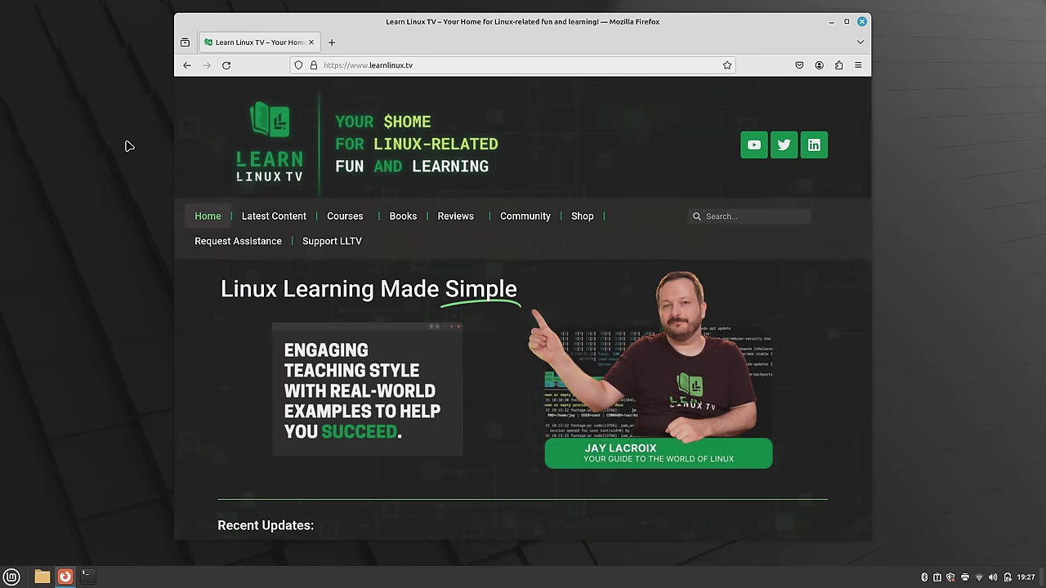
Step: Switch to Workspace 2 and move the Home folder window to the upper-right area of the desktop
key("ctrl+alt+Up")
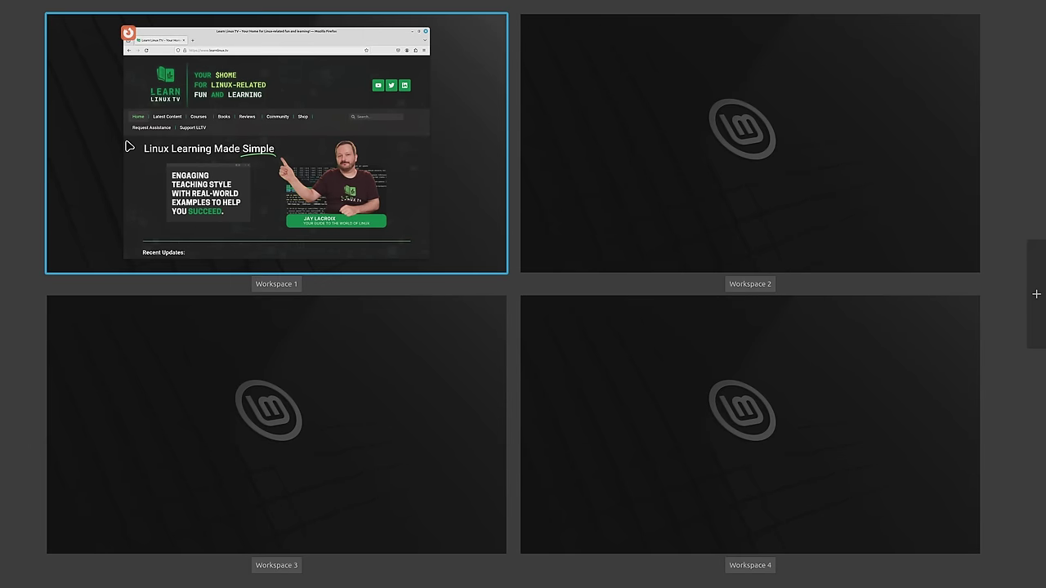
left_click(612, 166)
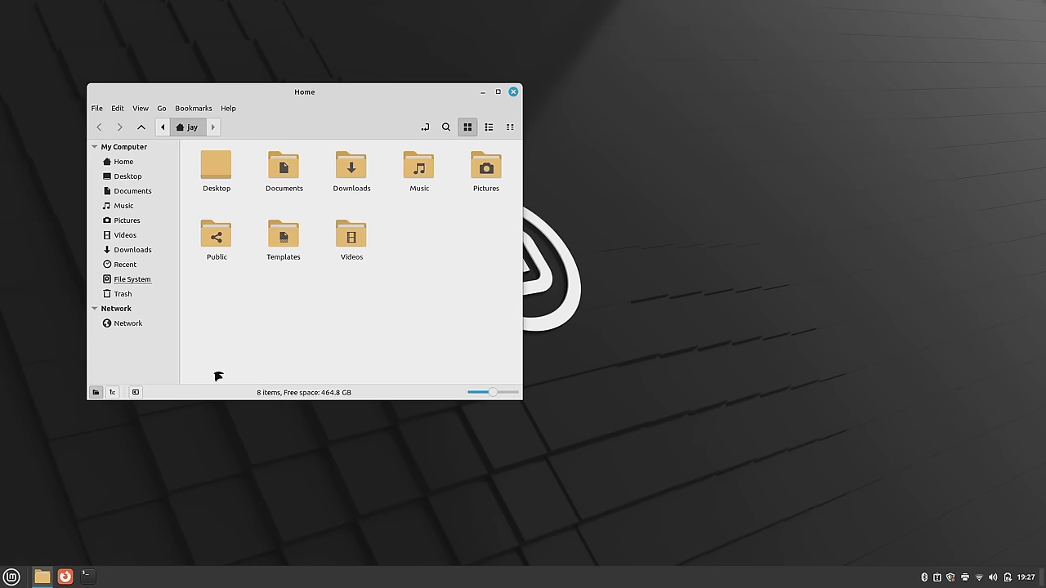
left_click_drag(307, 94, 774, 61)
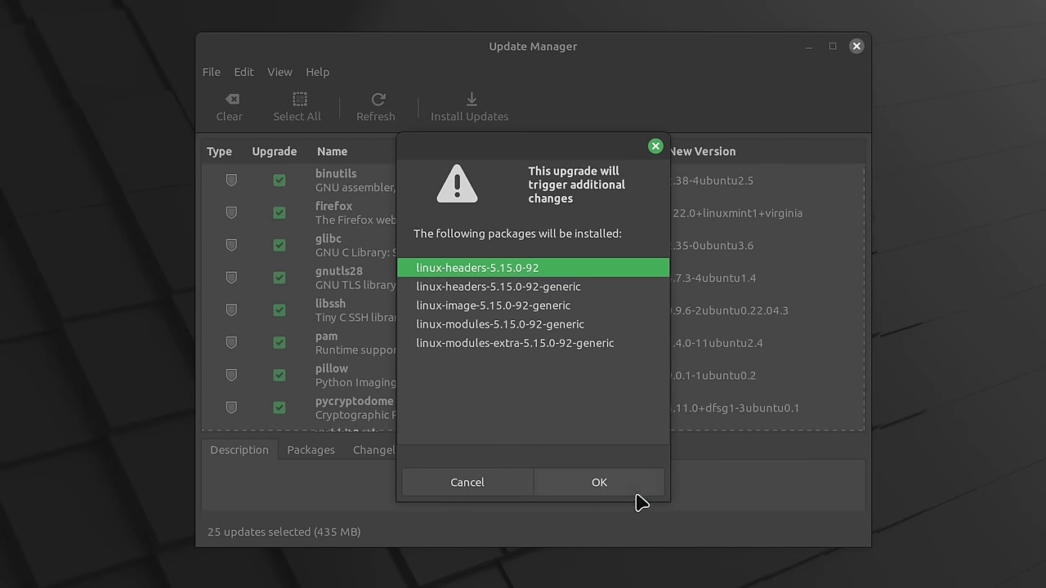
Step: Accept the additional linux 5.15.0-92 packages for the upgrade and authenticate with the account password
left_click(636, 494)
type("••••••••••••")
key("Return")
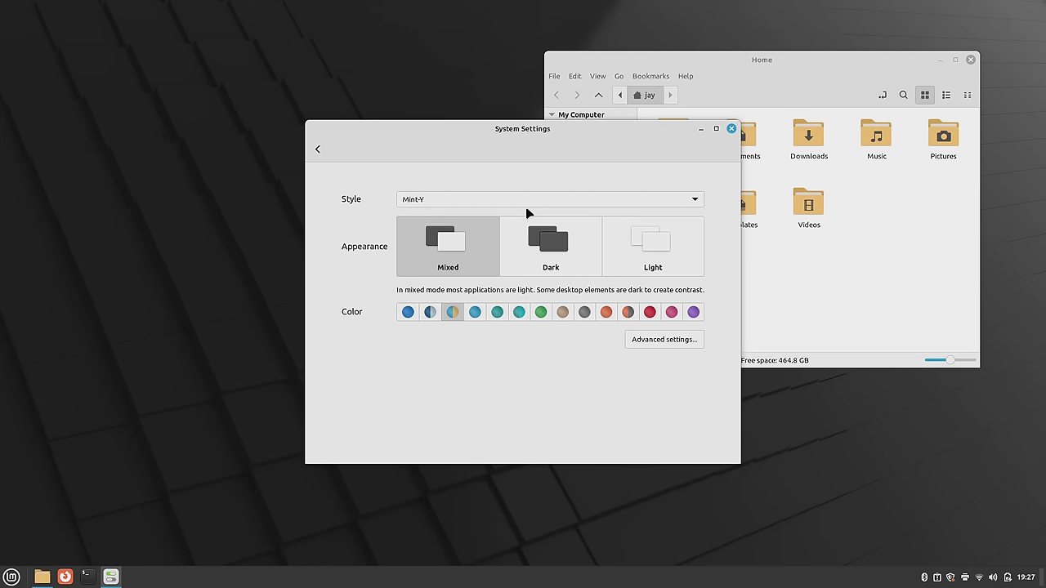
Step: Set the Mint-Y theme's appearance to Dark and its colour to green
left_click(558, 250)
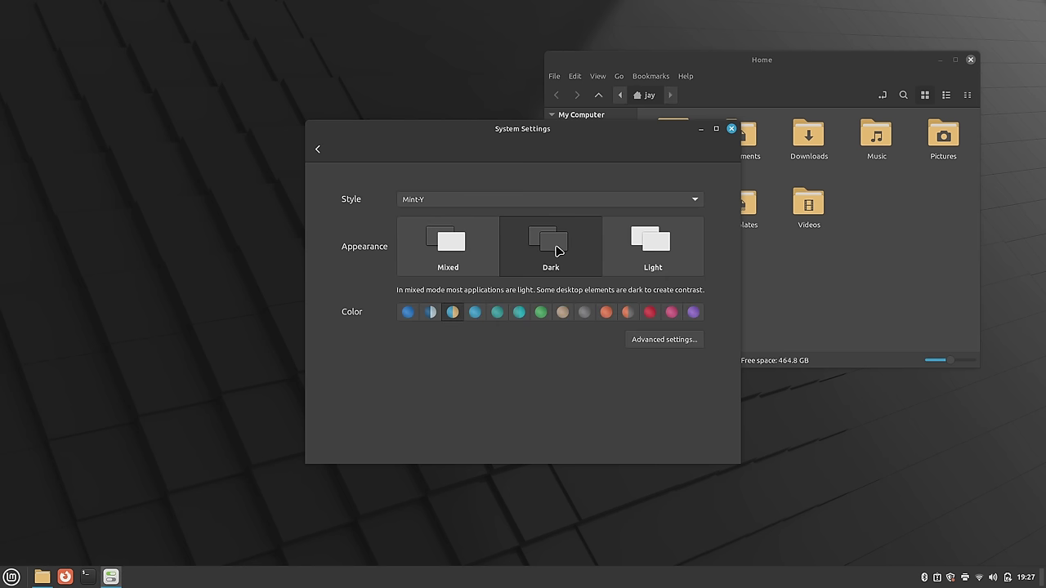
left_click(541, 313)
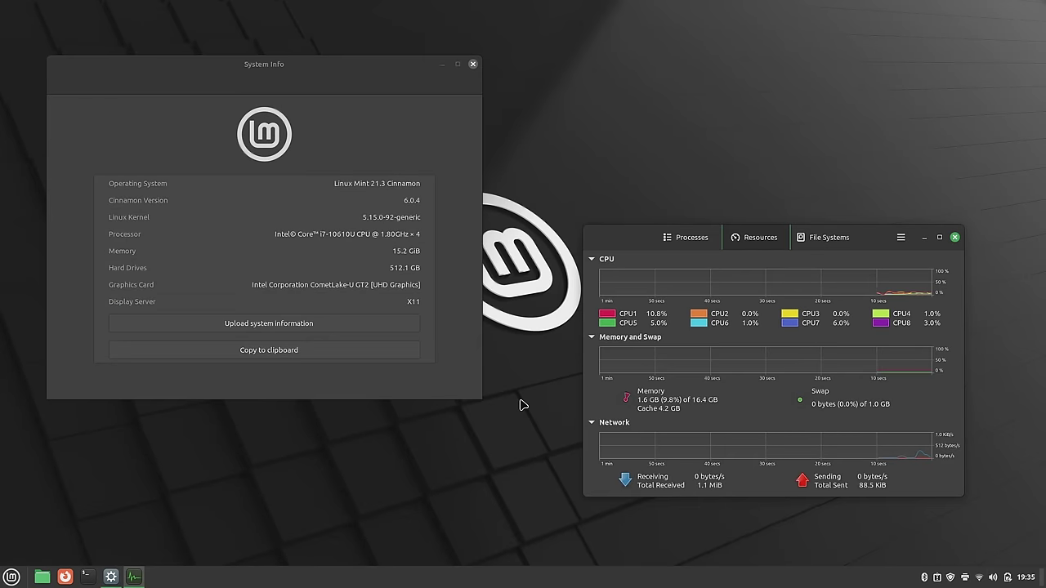
Step: Rename Workspace 1 as System Administration in the workspace overview
key("ctrl+alt+Up")
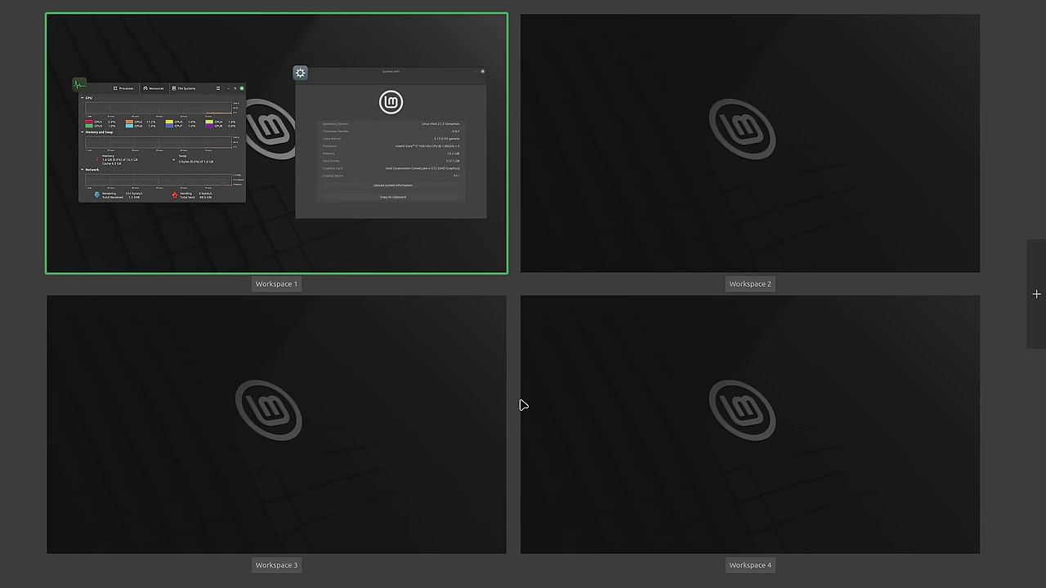
left_click(290, 287)
type("System Administration")
key("Return")
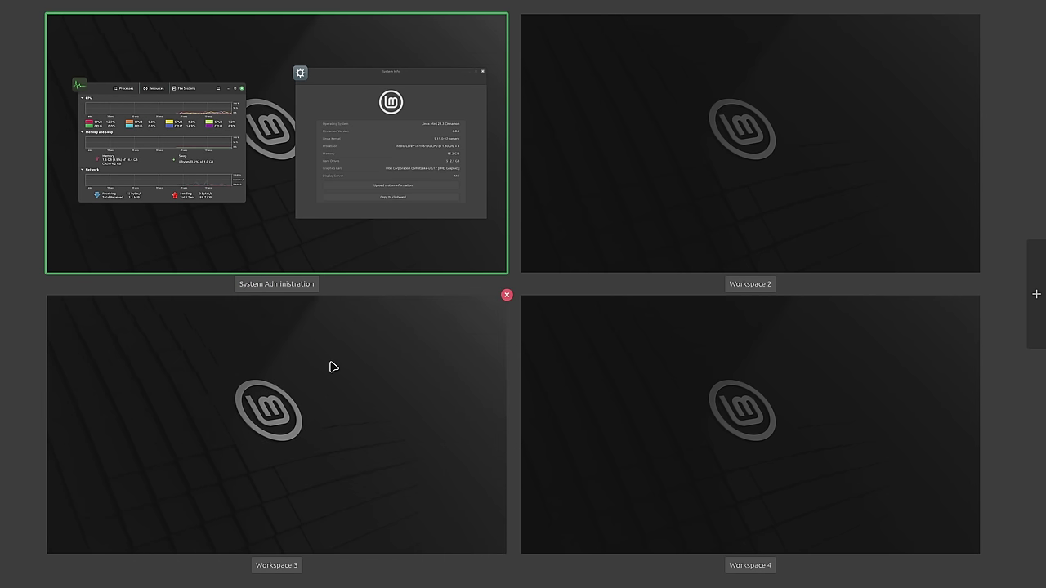
Step: Switch to the empty Workspace 2 and launch Firefox there
left_click(632, 242)
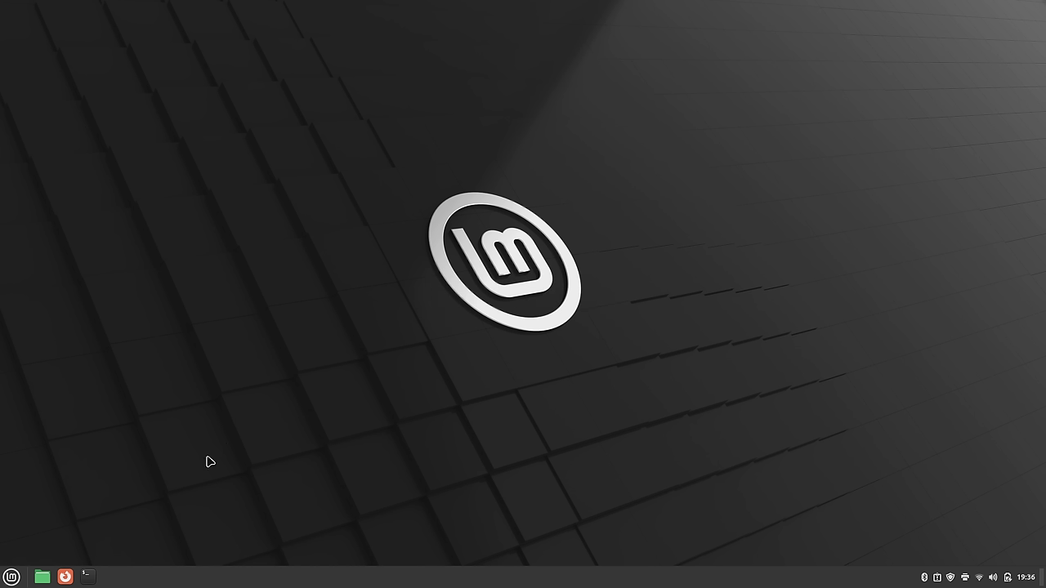
left_click(61, 577)
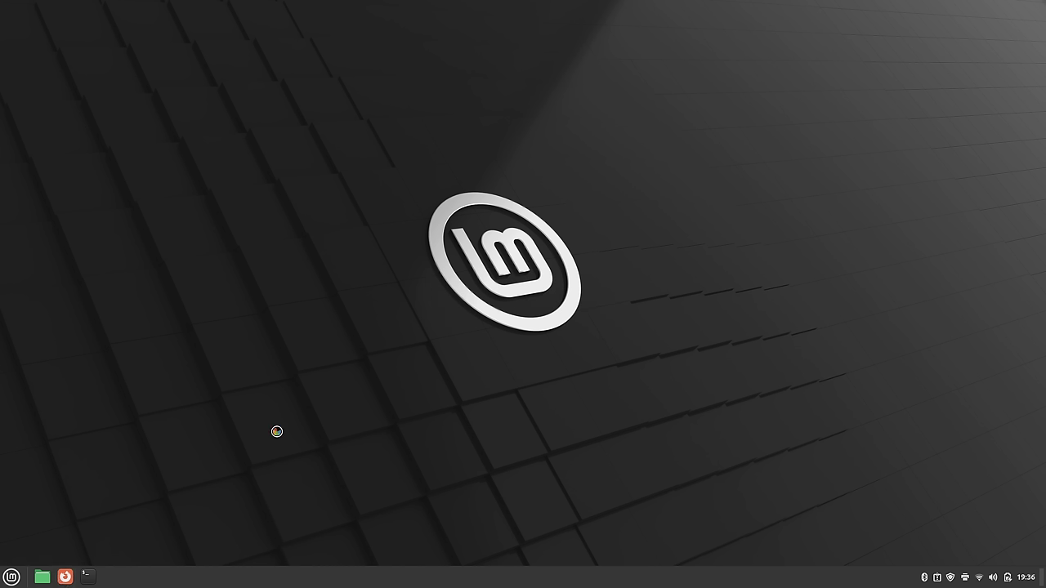